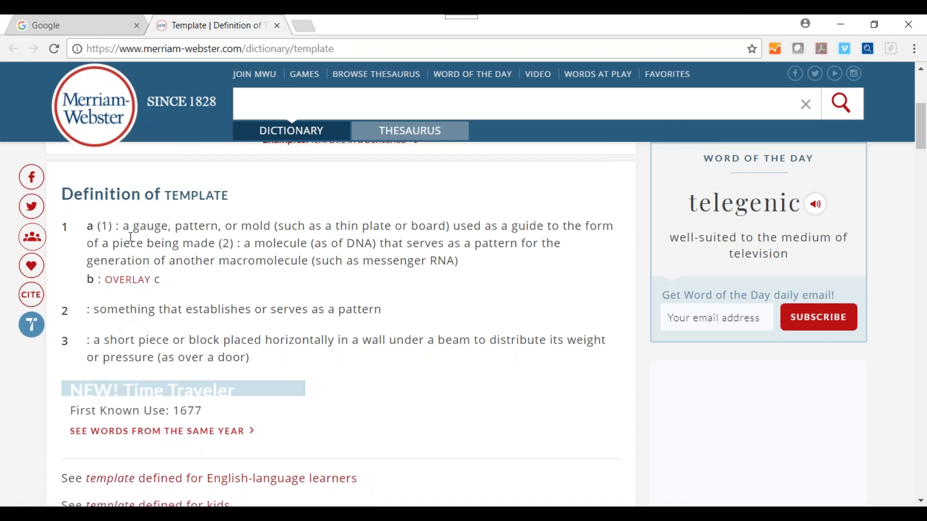
Highlight dictionary definitions 1a and 2, then open the scanner page at 10.1.10.66.
left_click_drag(134, 226, 272, 226)
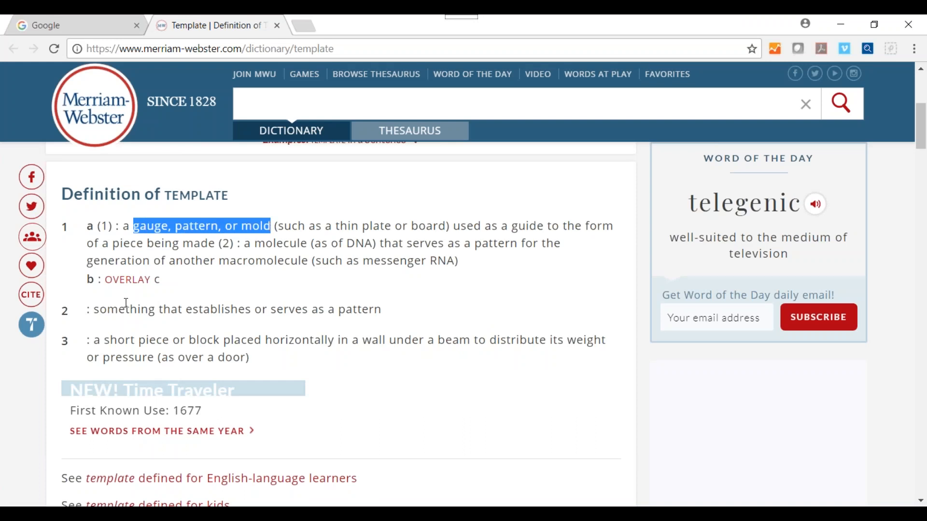
left_click_drag(100, 309, 373, 312)
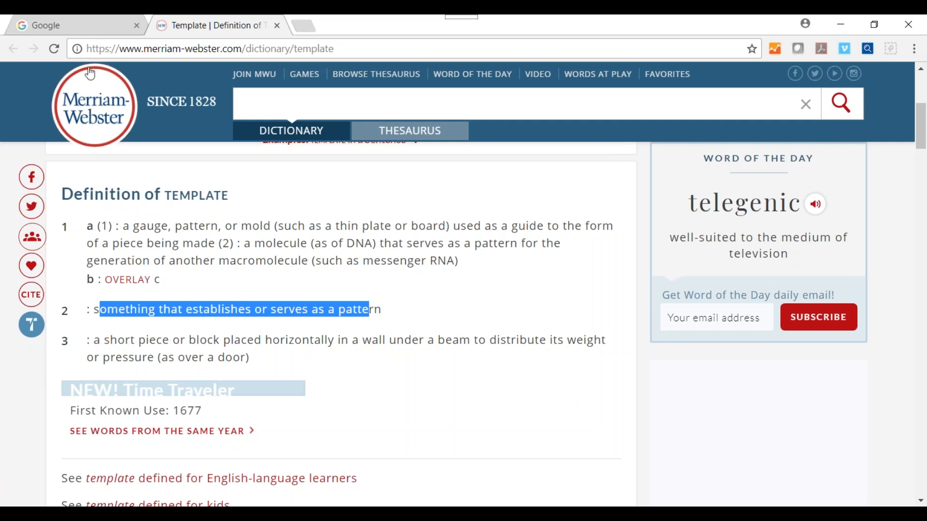
left_click(86, 25)
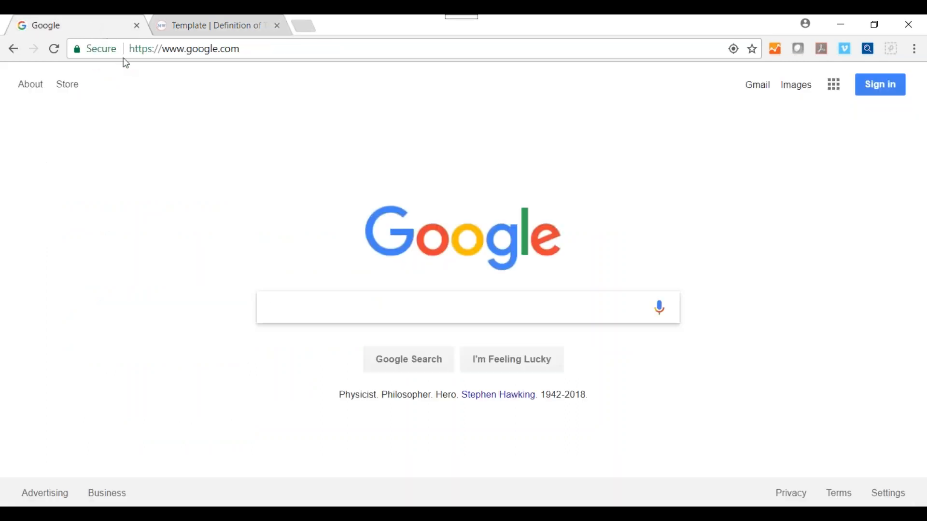
left_click(179, 47)
type("10.1")
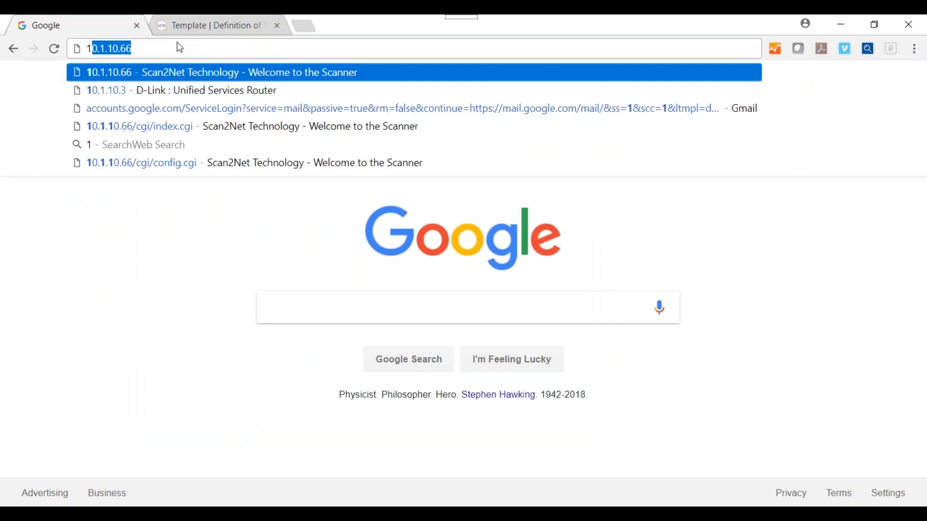
type(".")
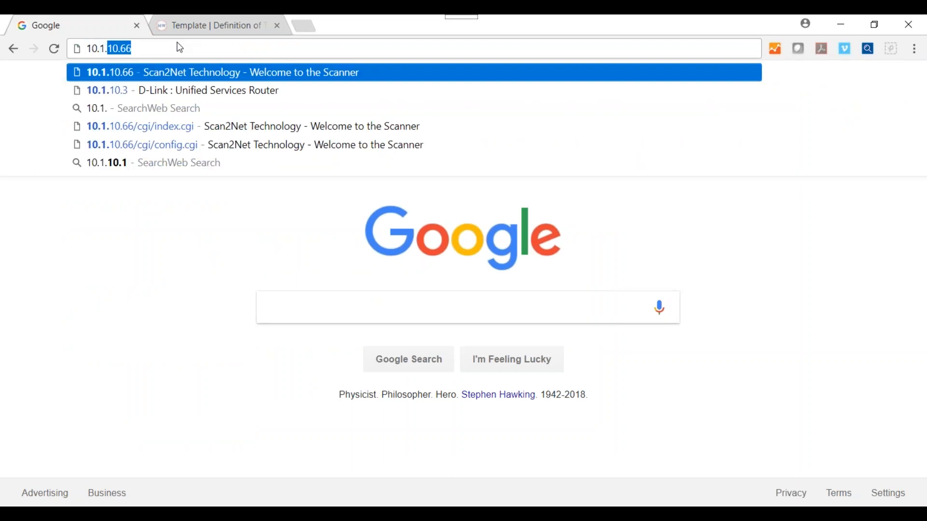
key("Return")
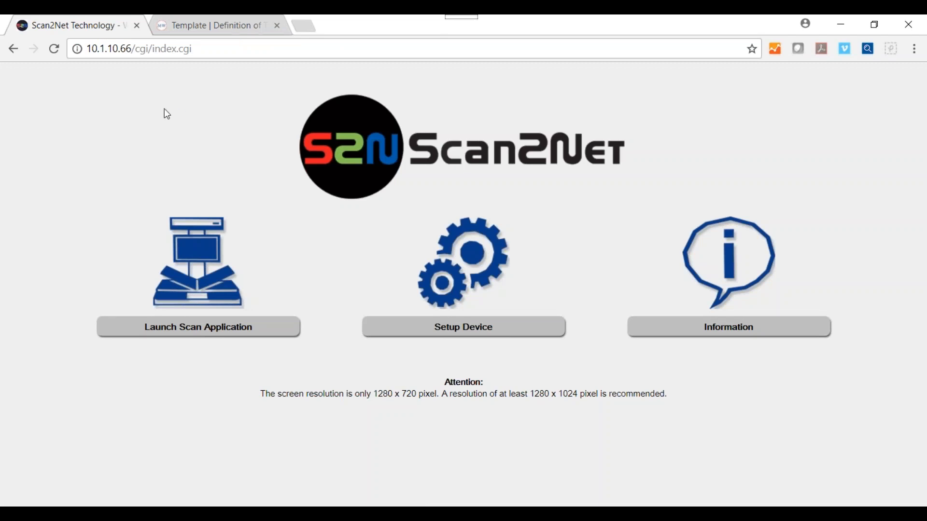
Launch the scan application and log in as the Default user.
left_click(193, 327)
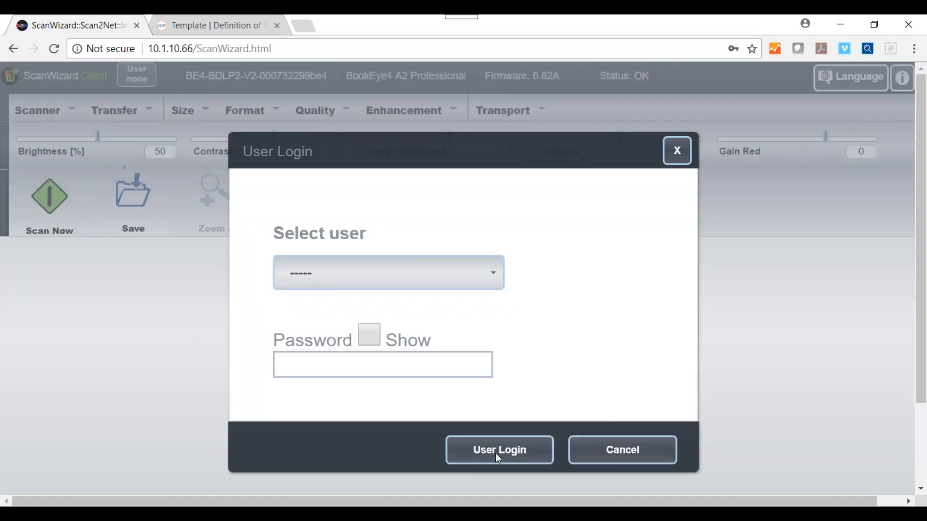
left_click(492, 272)
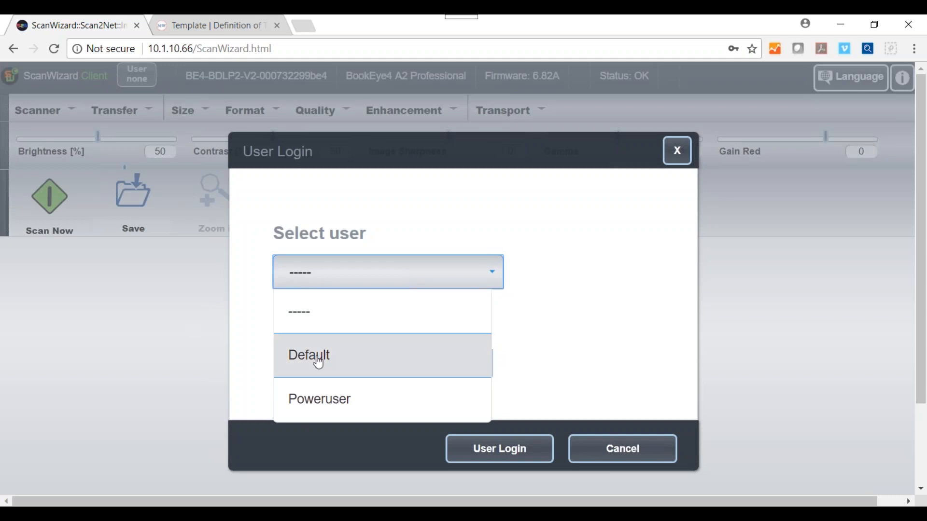
left_click(291, 355)
left_click(479, 406)
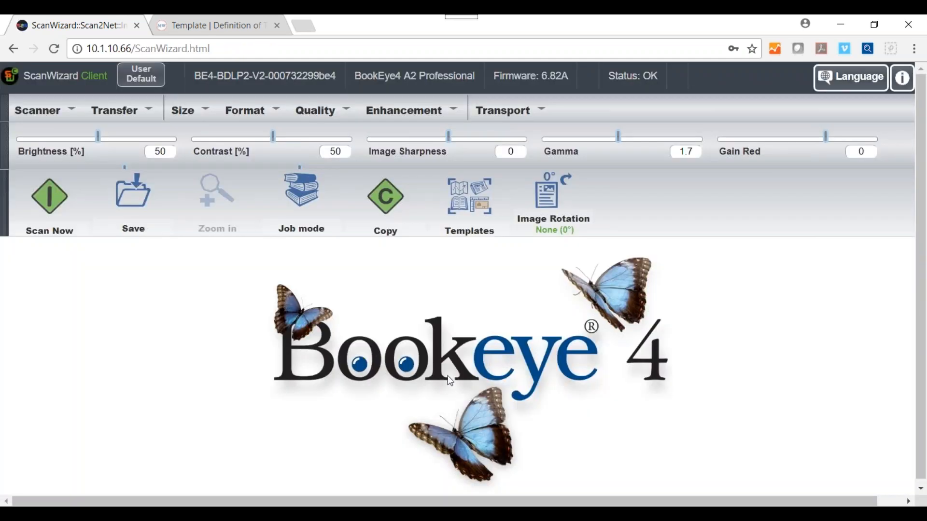
left_click(472, 206)
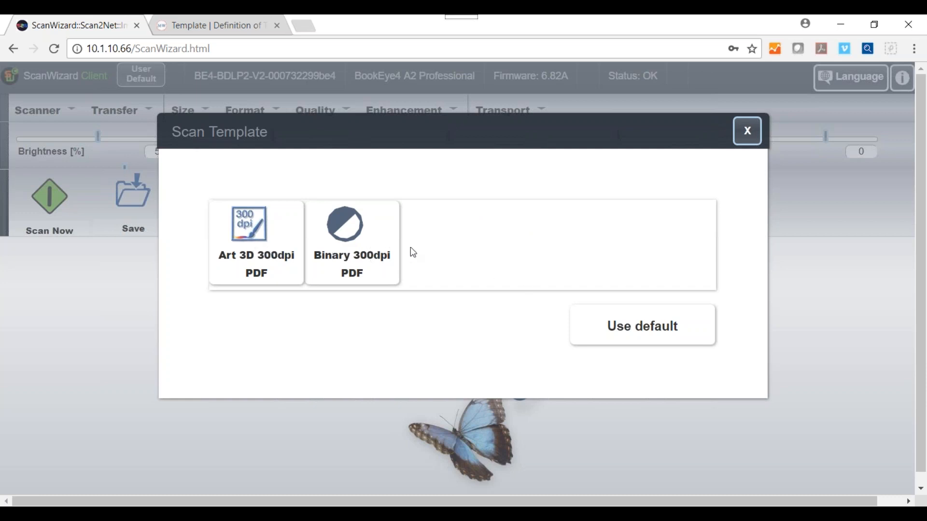
left_click(749, 134)
left_click_drag(135, 48, 256, 53)
Reload the 10.1.10.66 start page and enter device setup as Poweruser.
key("BackSpace")
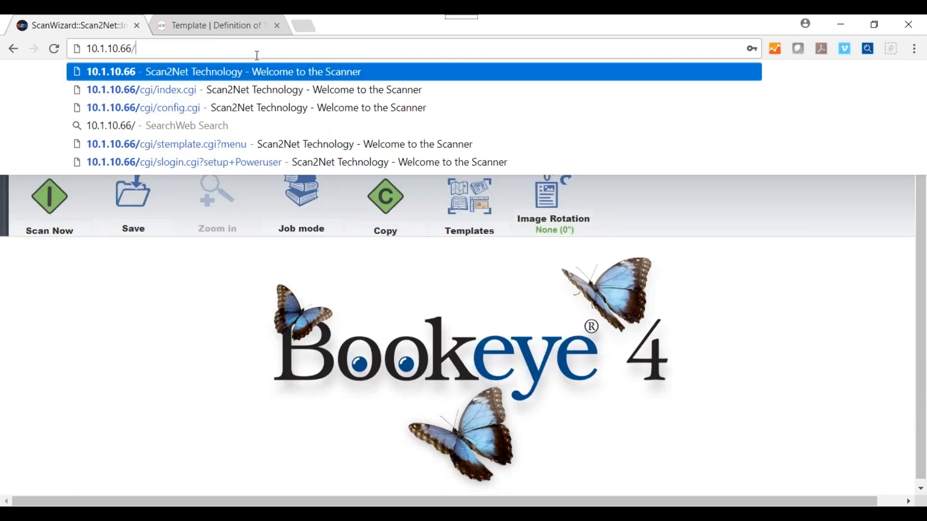
key("Return")
left_click(452, 334)
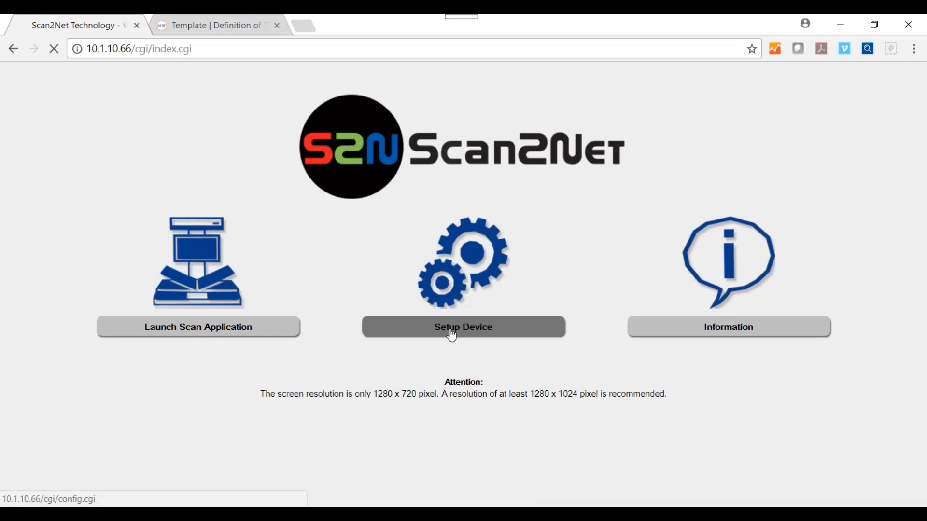
left_click(452, 213)
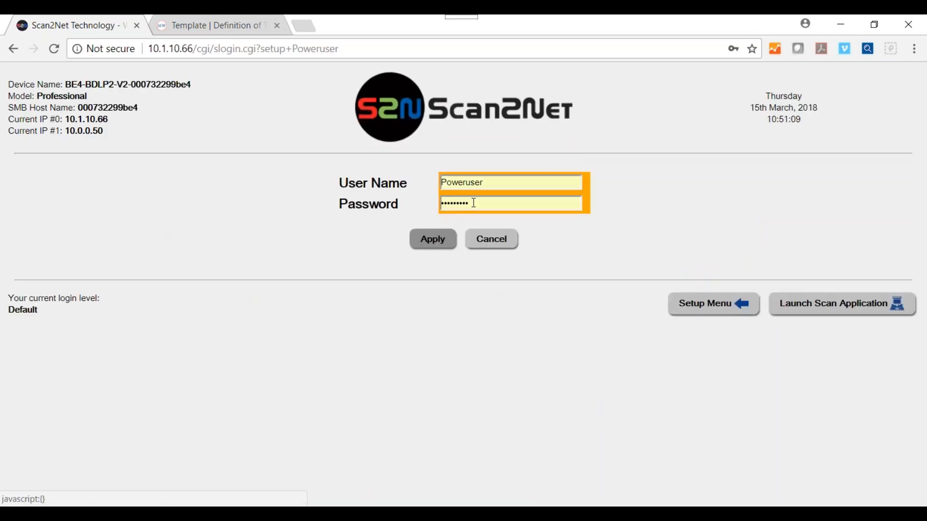
left_click(433, 245)
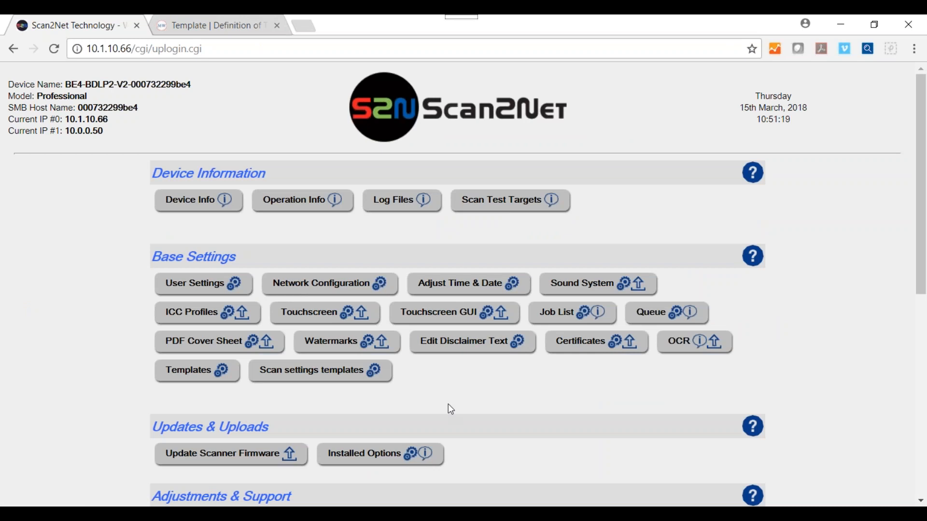
Open Scan settings templates under Base Settings and review each template's owner and visibility.
left_click(310, 378)
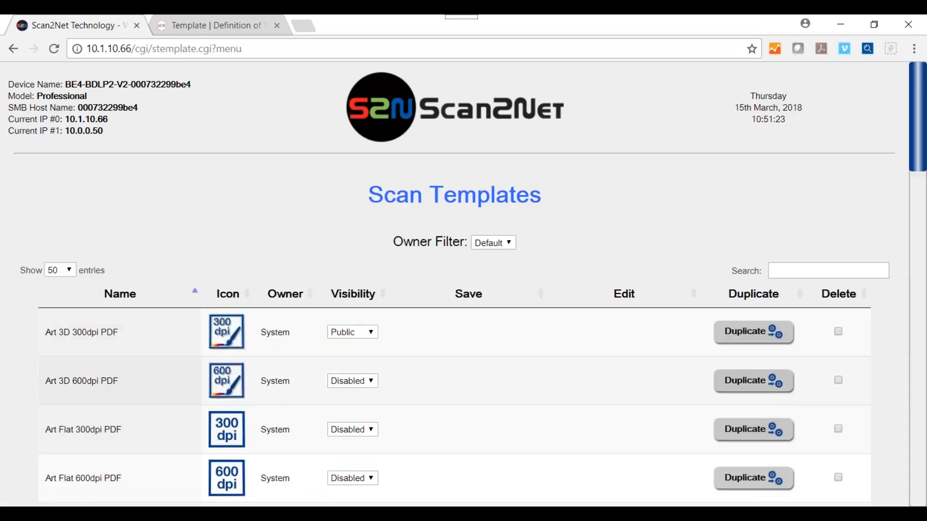
scroll(469, 382, "down", 12)
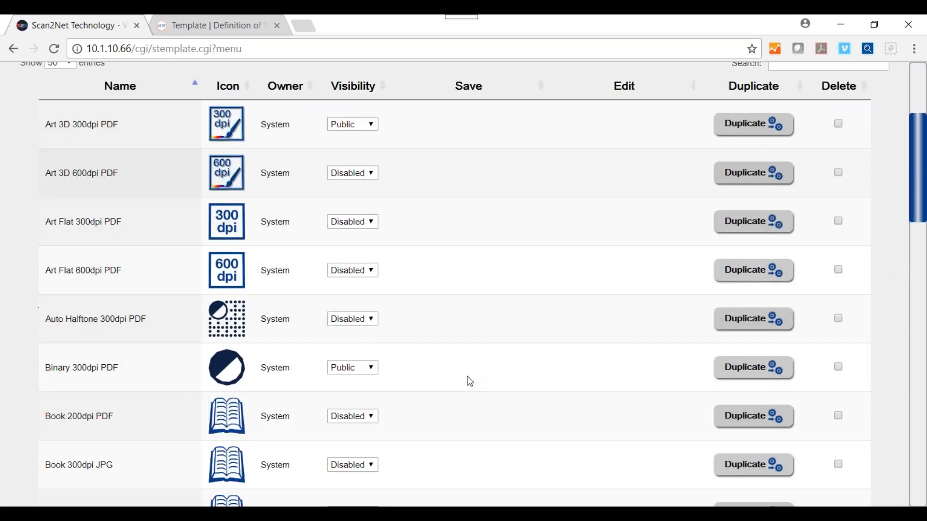
scroll(470, 382, "down", 13)
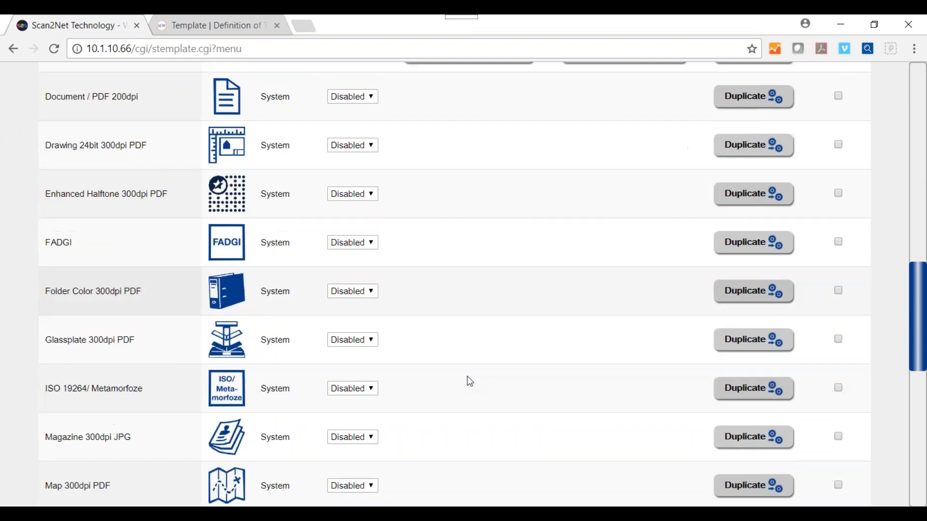
scroll(470, 382, "down", 4)
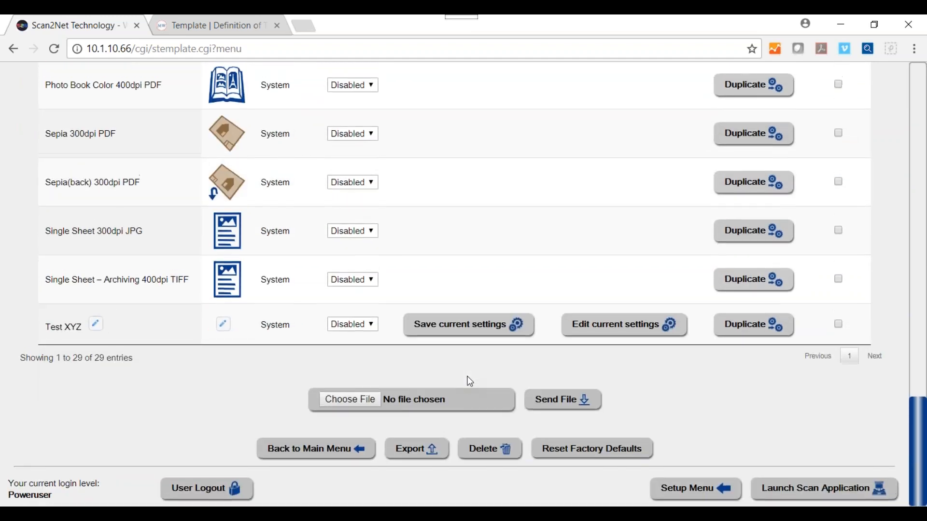
scroll(470, 382, "up", 7)
scroll(469, 382, "up", 15)
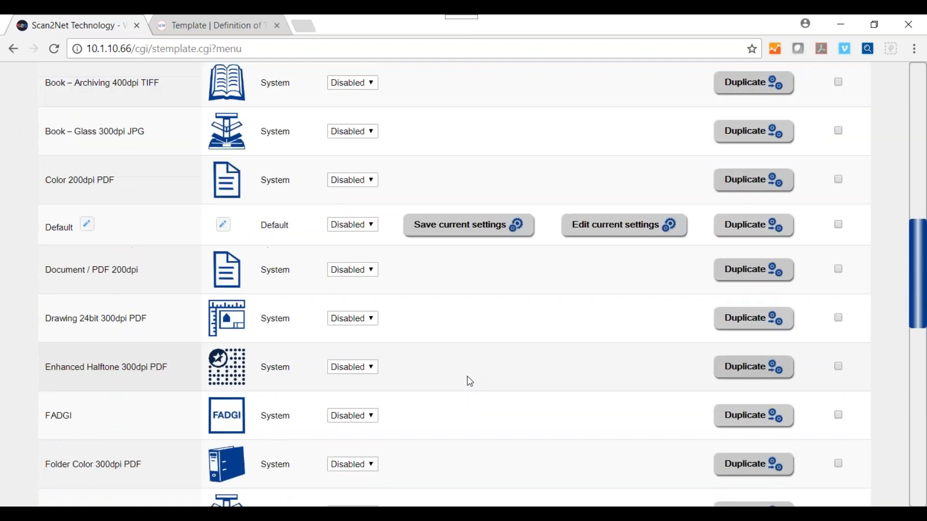
scroll(468, 381, "up", 3)
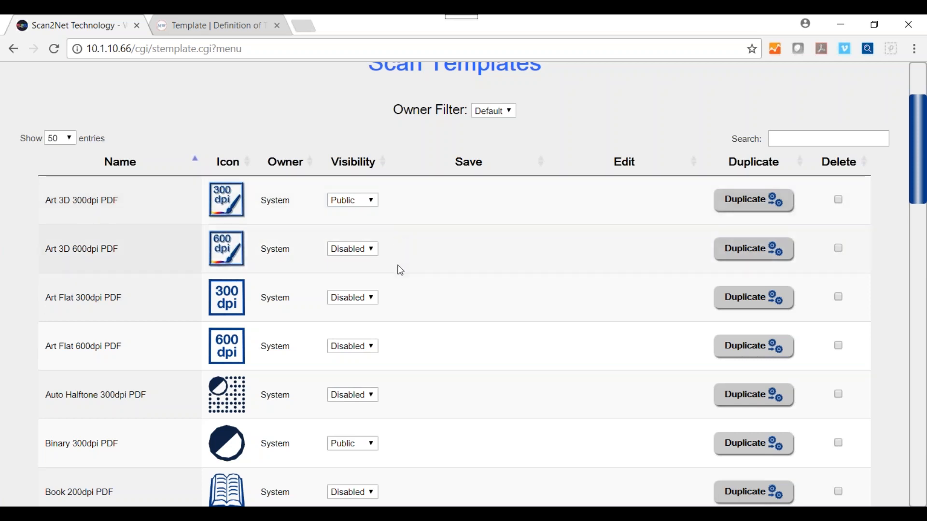
scroll(398, 268, "down", 3)
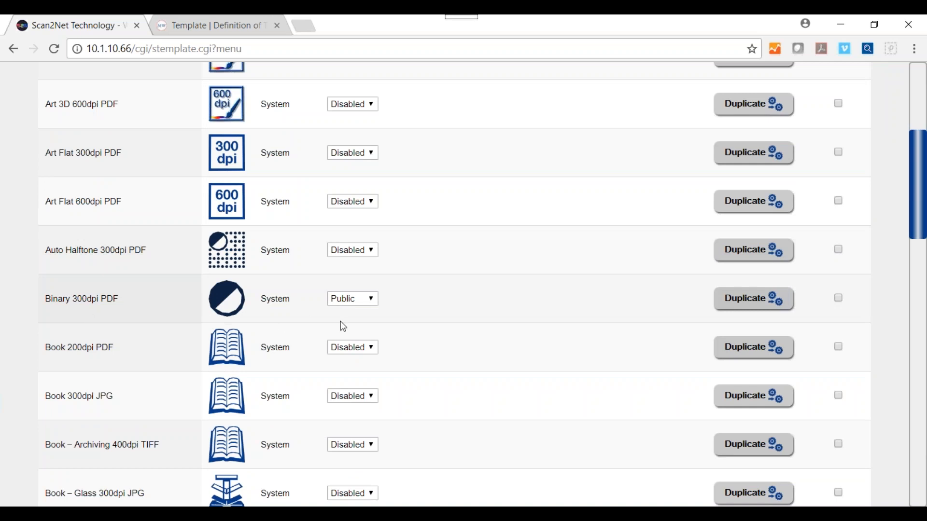
scroll(495, 328, "down", 5)
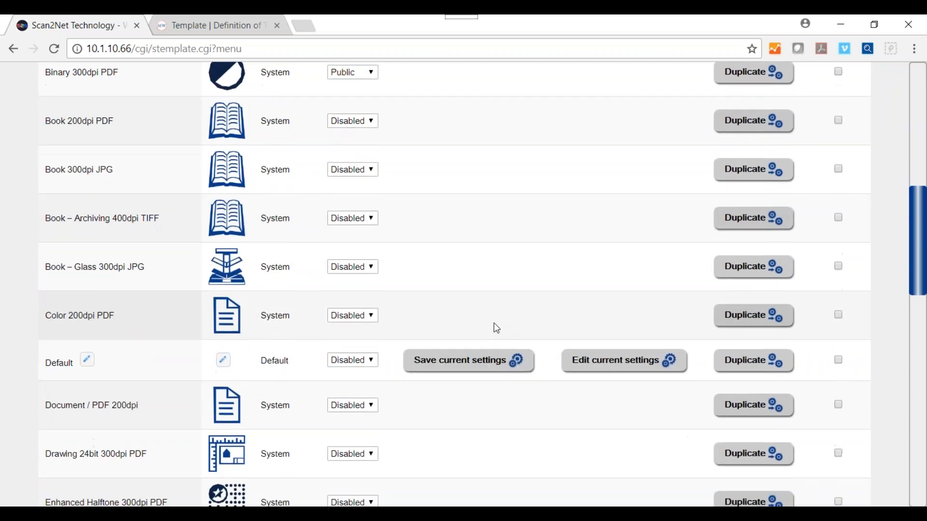
scroll(497, 328, "down", 3)
scroll(497, 328, "up", 10)
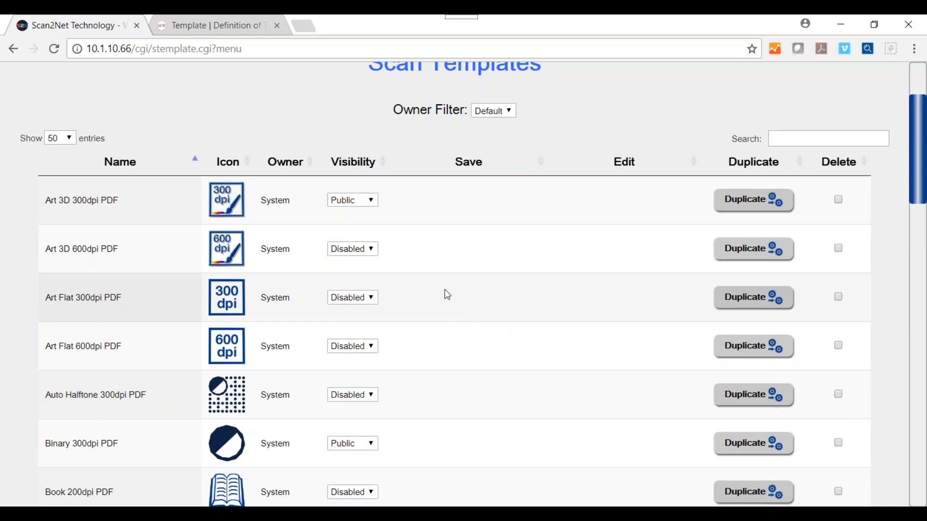
scroll(449, 294, "down", 2)
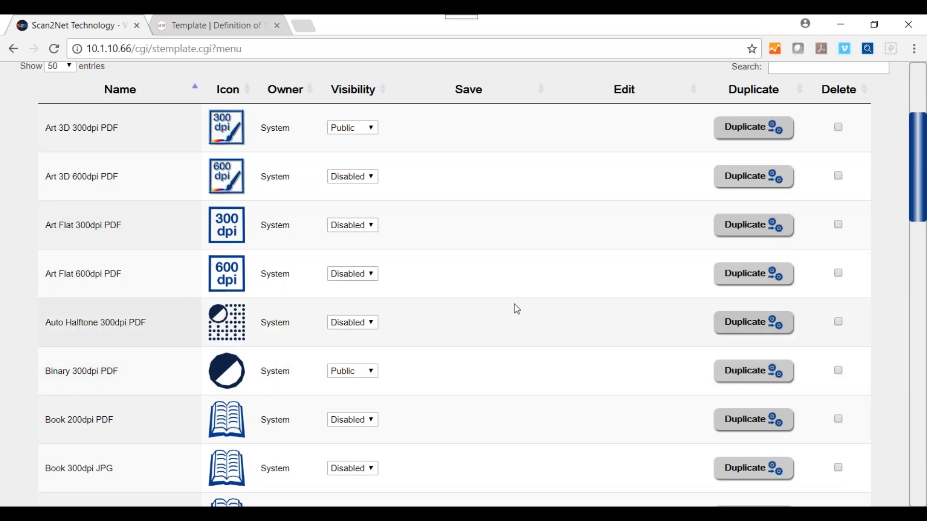
Duplicate the Art 3D 300dpi PDF template.
left_click(743, 136)
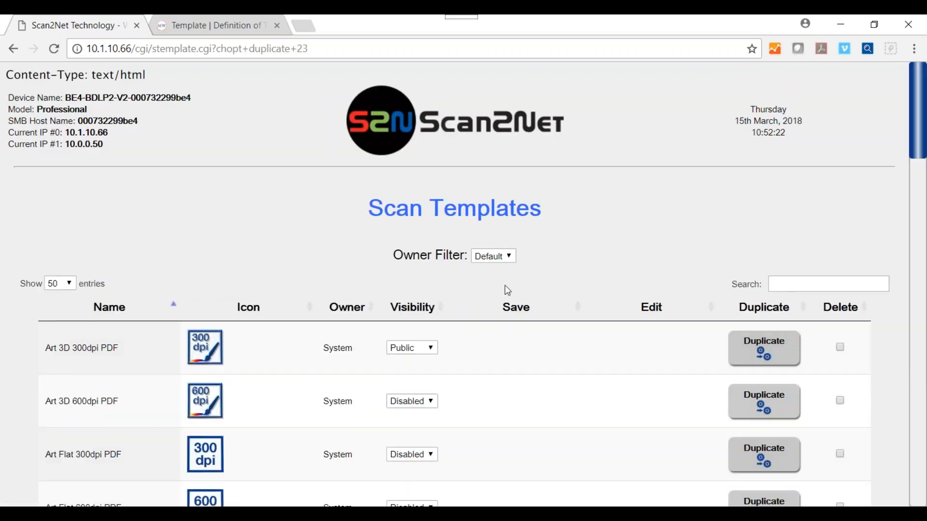
scroll(508, 290, "down", 6)
scroll(507, 290, "down", 3)
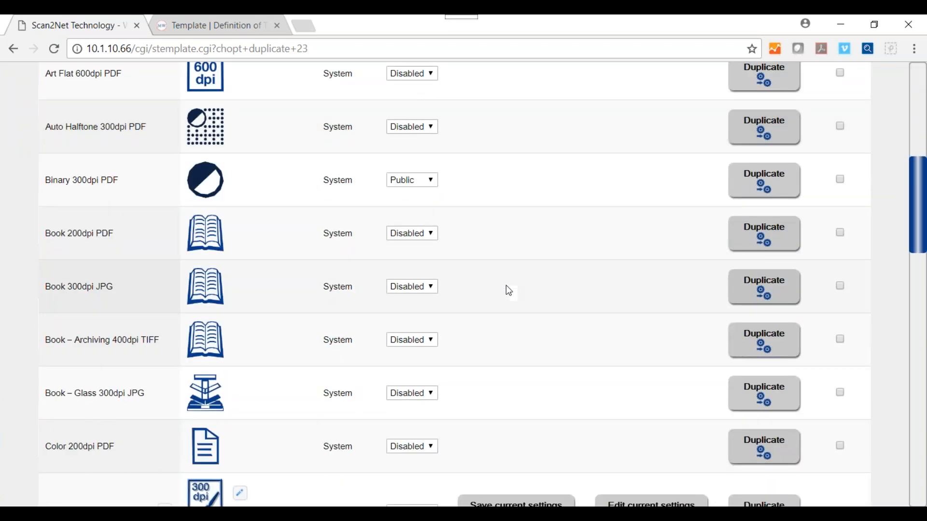
scroll(506, 288, "down", 5)
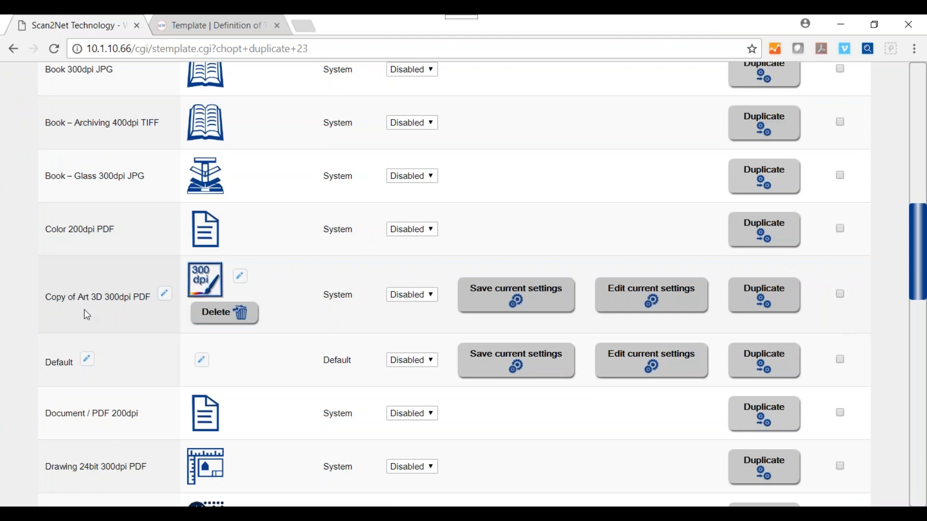
Rename the Copy of Art 3D 300dpi PDF template to 'custom'.
left_click(165, 294)
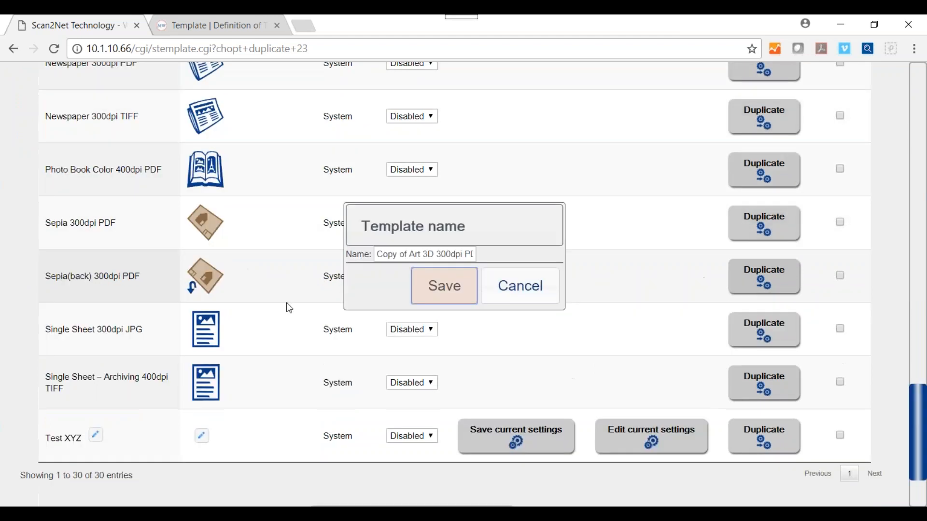
left_click_drag(376, 255, 526, 254)
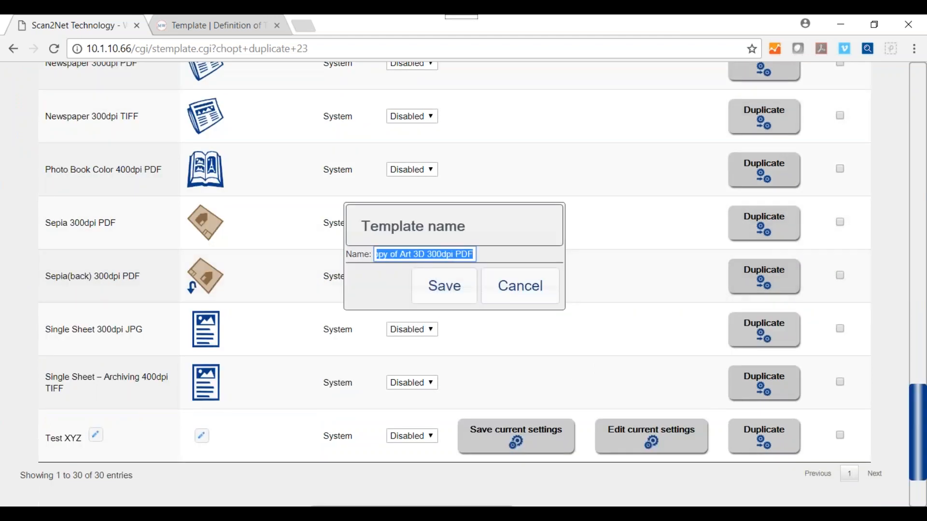
type("custom")
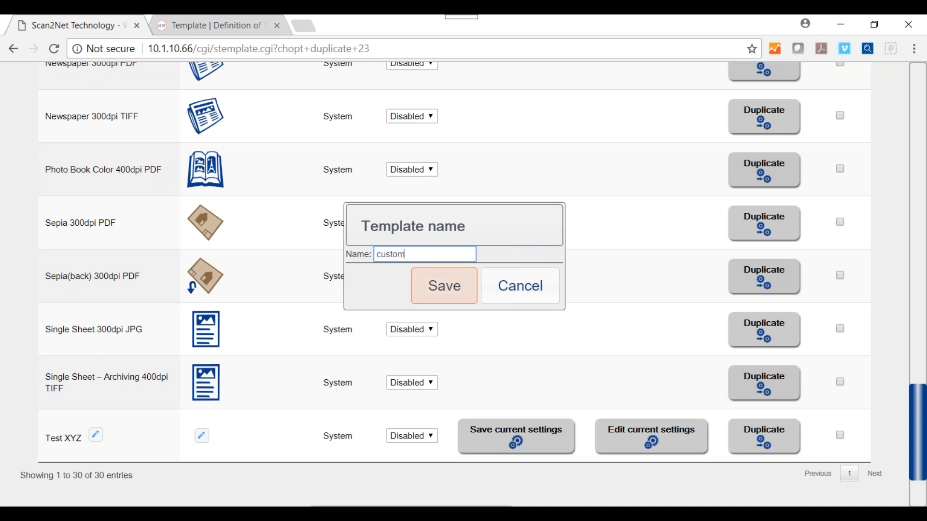
left_click(442, 286)
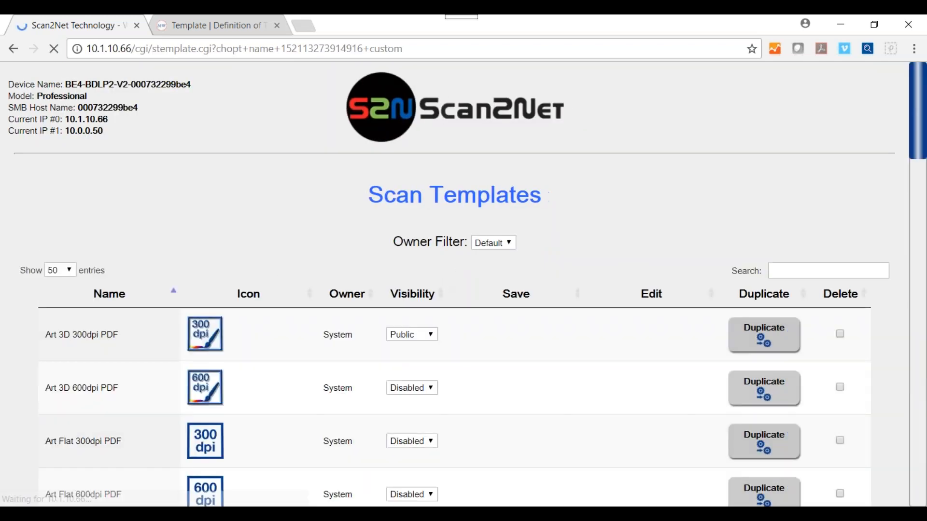
Set the custom template's visibility to Public and open a blank browser tab.
scroll(445, 366, "down", 6)
scroll(449, 364, "down", 7)
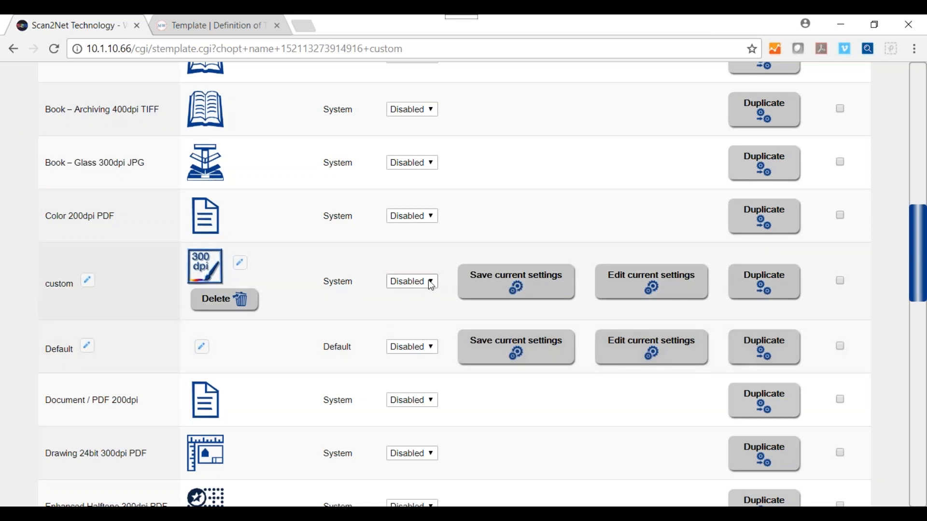
left_click(429, 281)
left_click(401, 294)
left_click(302, 27)
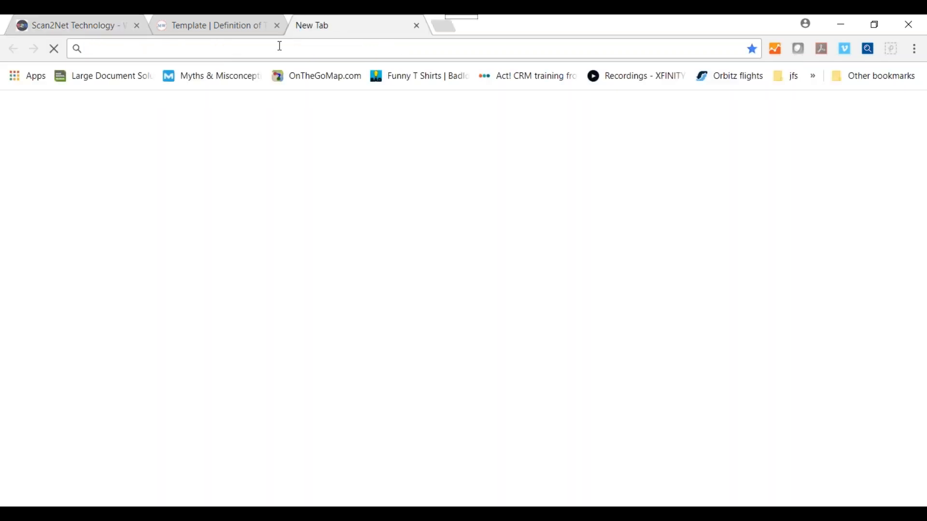
Open ScanWizard from 10.1.10.66 in the new tab and list its templates, now including custom.
type("10.1.10.66")
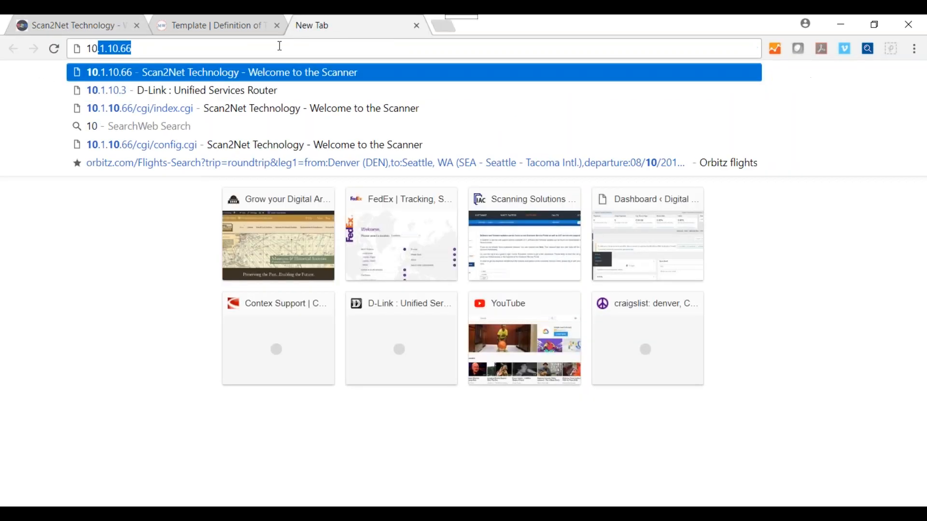
key("Return")
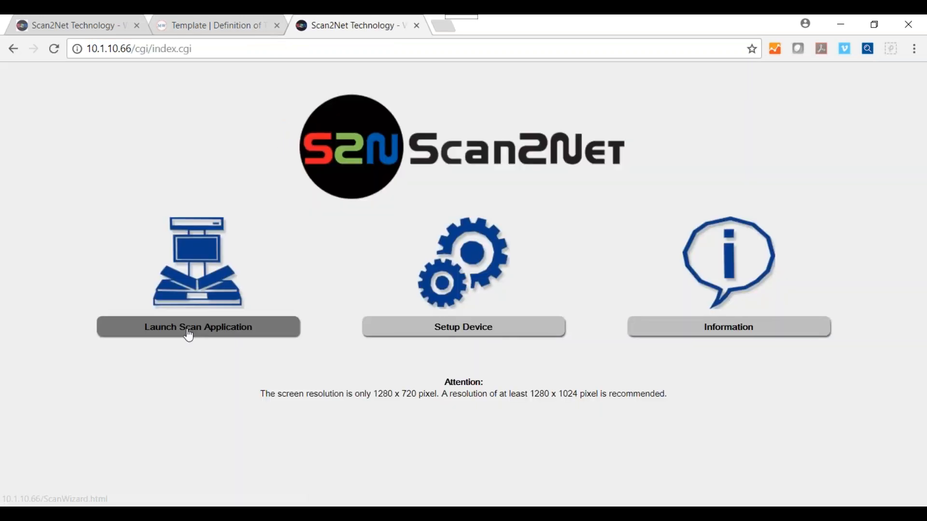
left_click(192, 334)
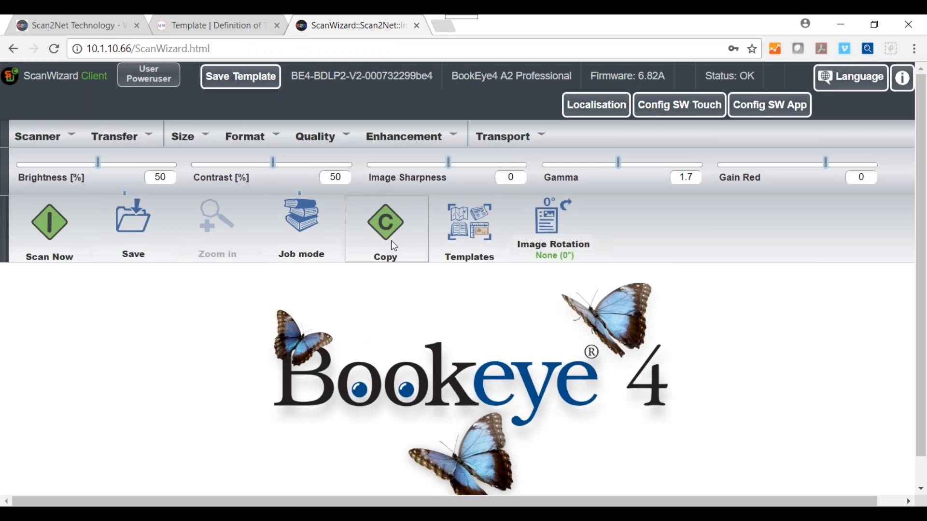
left_click(476, 219)
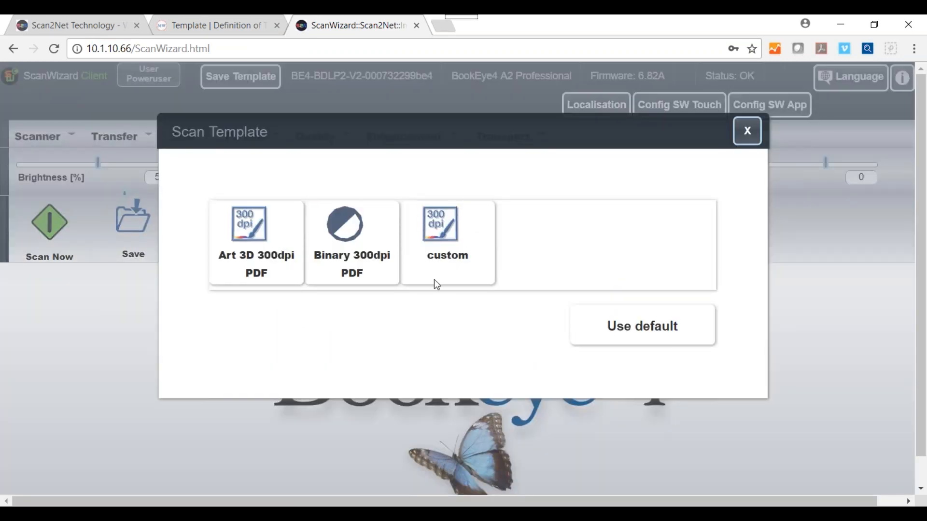
Open the custom template's settings editor, closing ScanWizard's template chooser with the default kept.
left_click(54, 28)
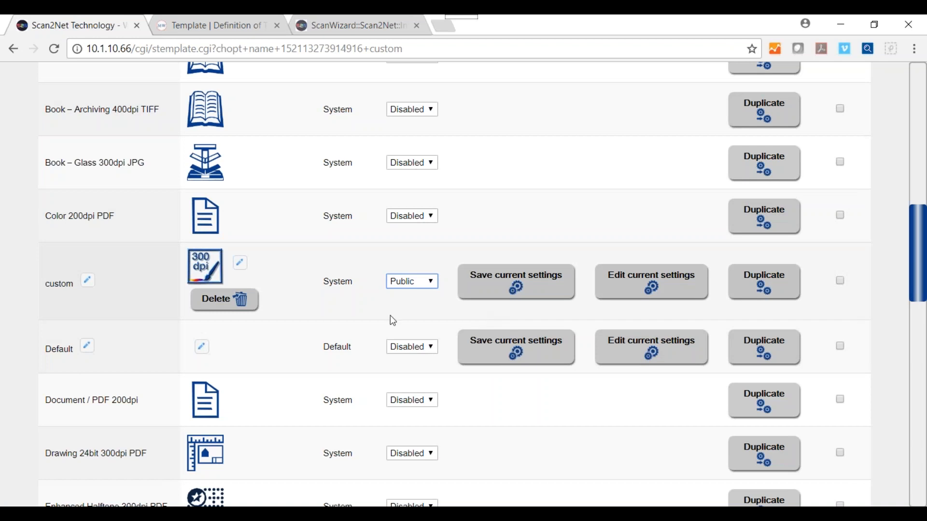
left_click(636, 286)
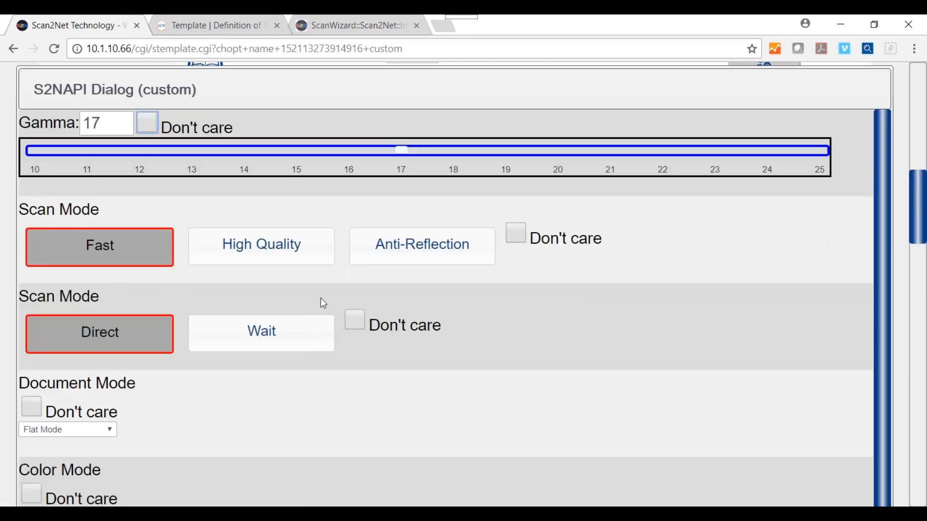
left_click(337, 31)
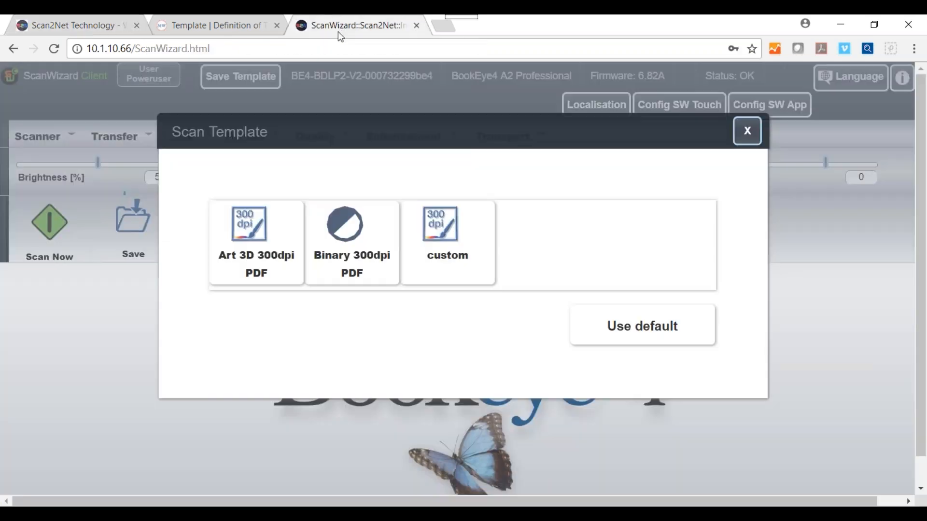
left_click(607, 314)
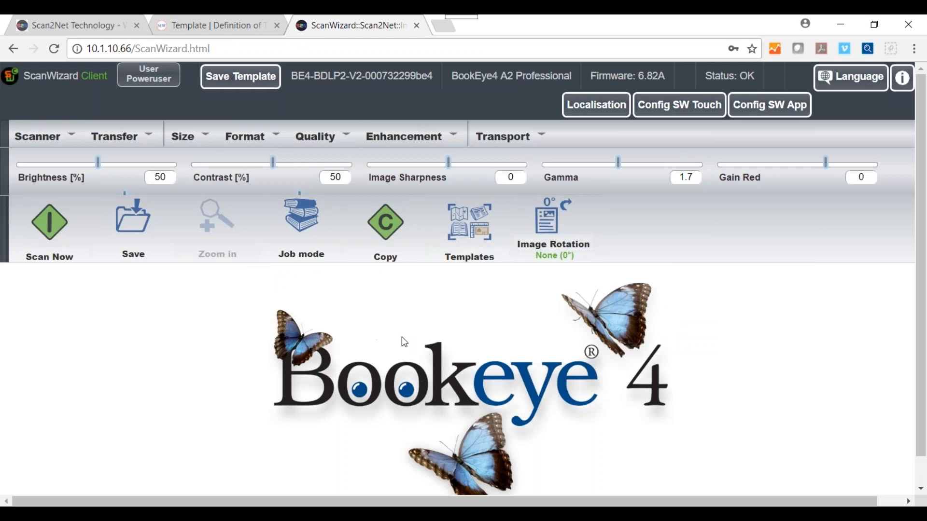
left_click(96, 22)
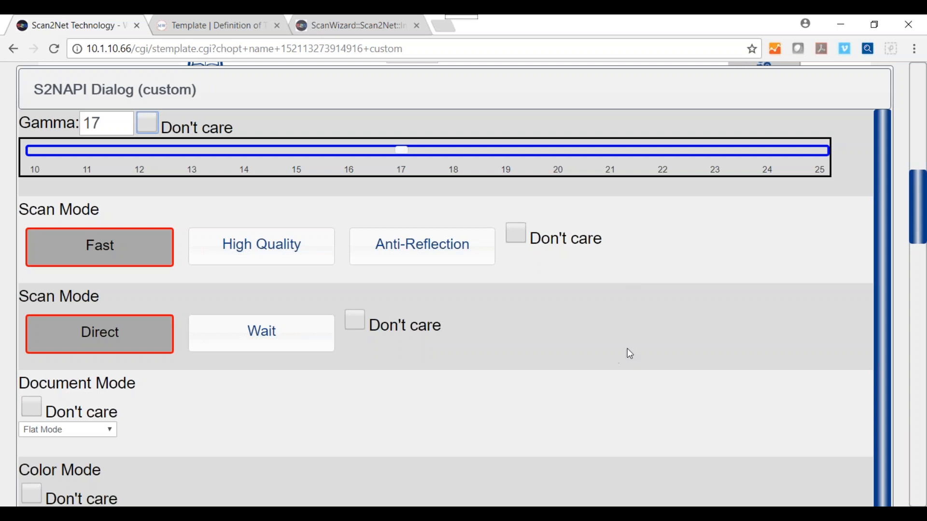
Set the custom template's scan mode to High Quality, leaving document mode on Flat Mode.
scroll(627, 349, "down", 2)
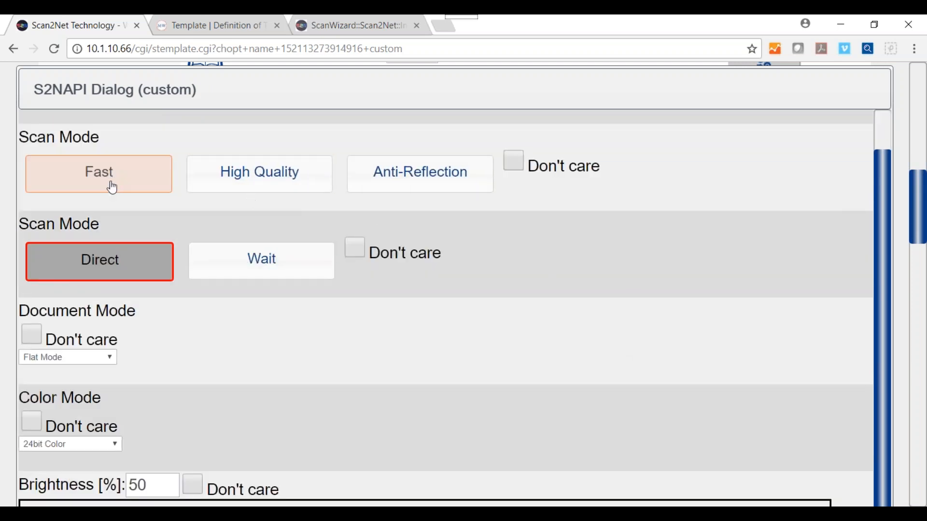
left_click(263, 182)
scroll(491, 289, "down", 3)
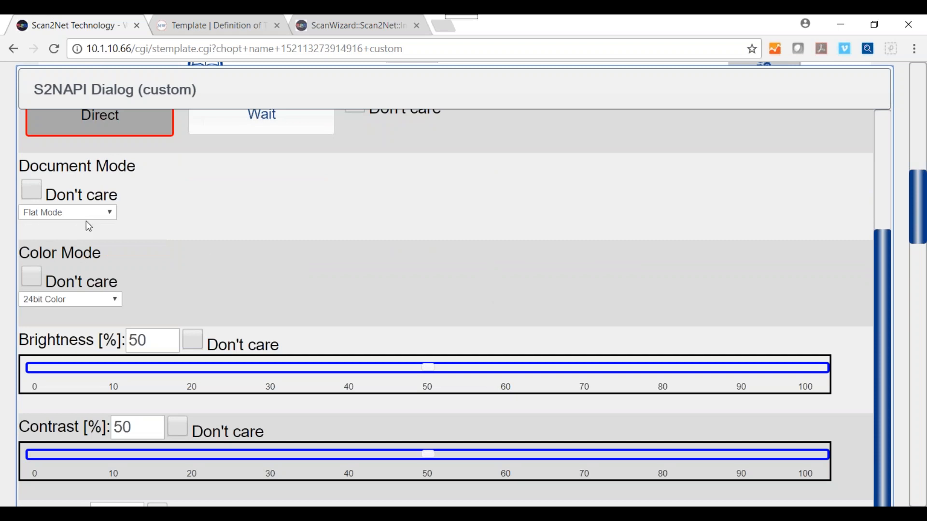
left_click(109, 213)
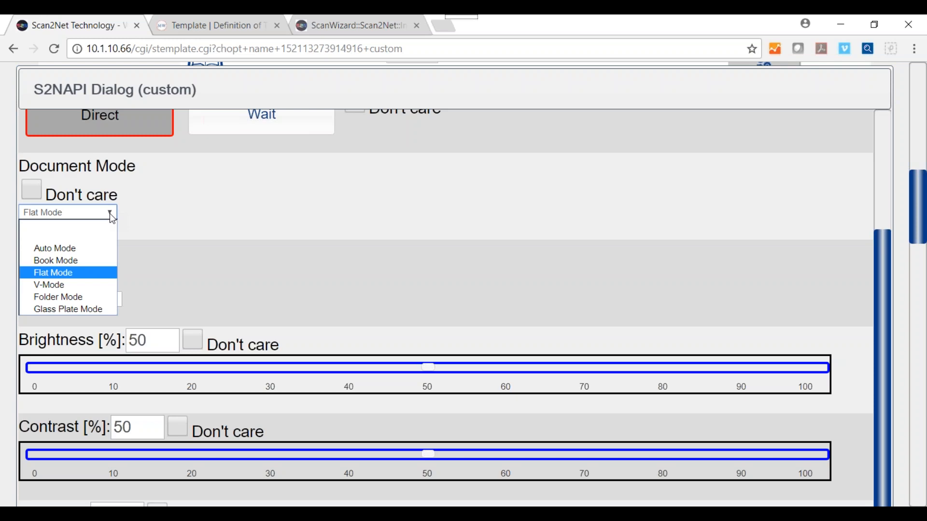
left_click(137, 214)
scroll(247, 225, "down", 1)
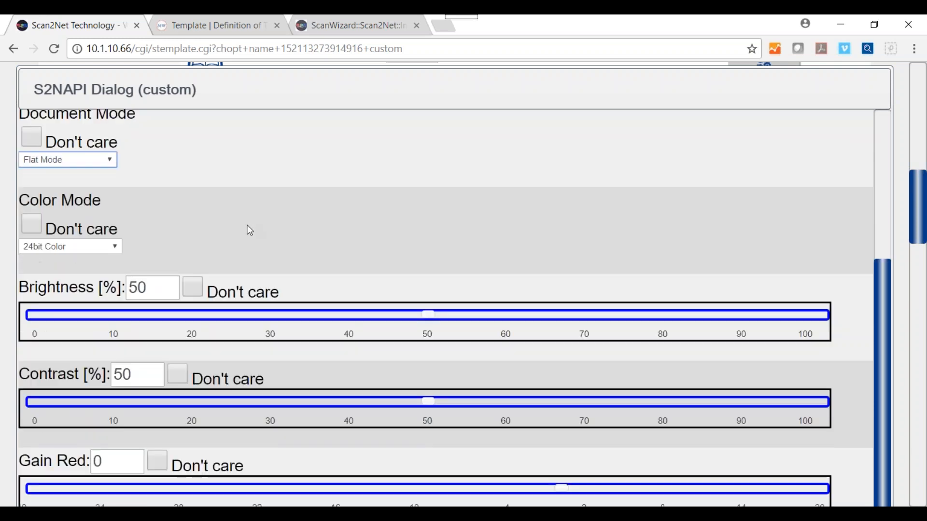
scroll(250, 230, "down", 6)
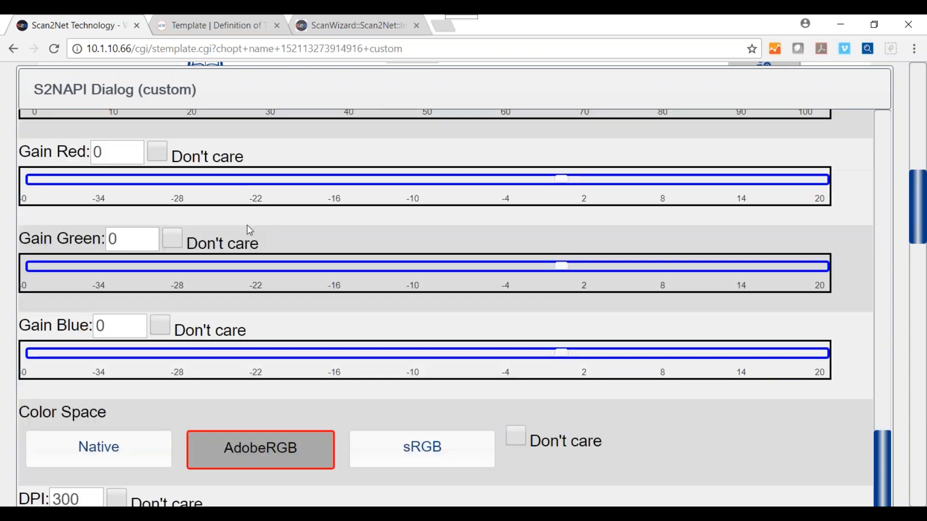
scroll(249, 230, "up", 3)
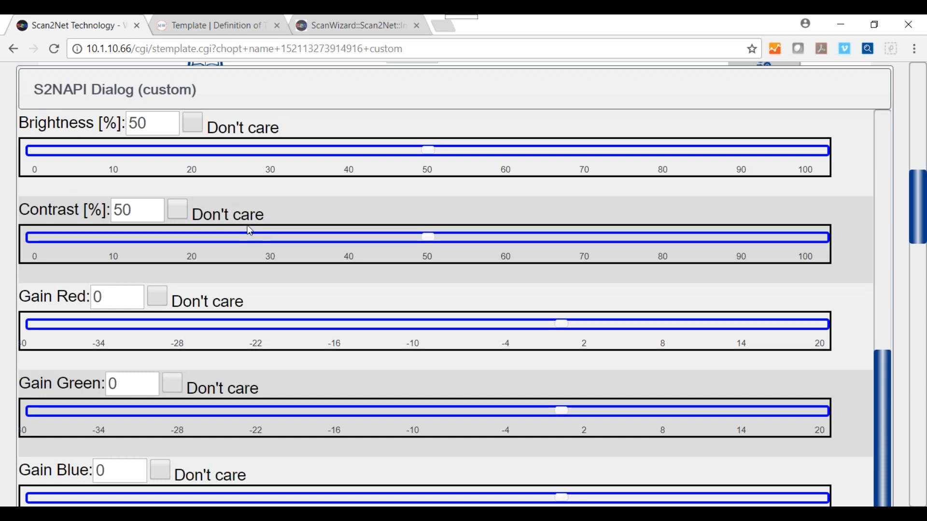
scroll(249, 231, "down", 8)
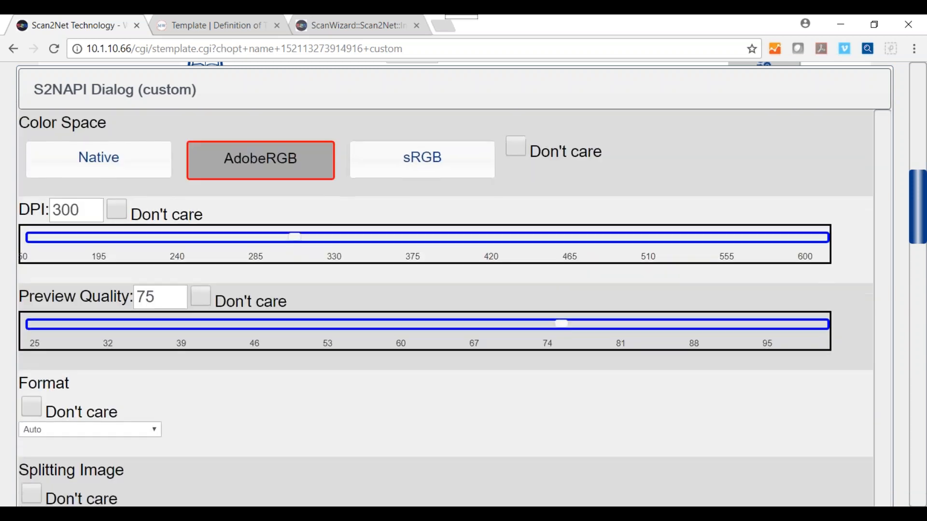
Change the custom template's DPI from 300 to 500.
double_click(80, 210)
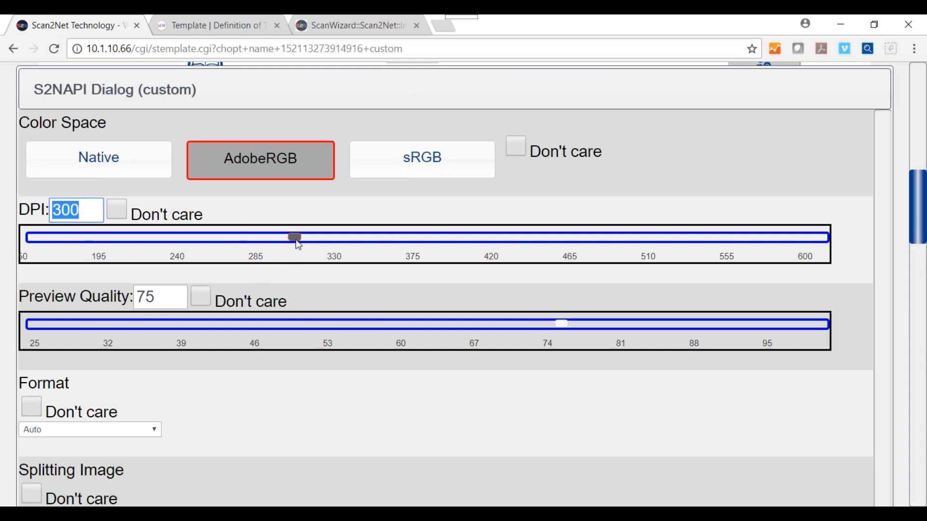
left_click_drag(296, 236, 650, 242)
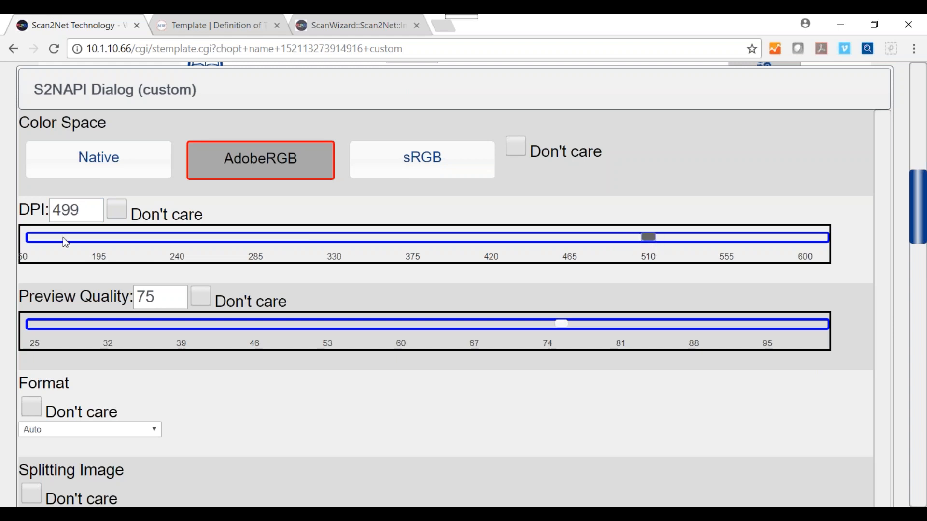
double_click(77, 211)
type("500")
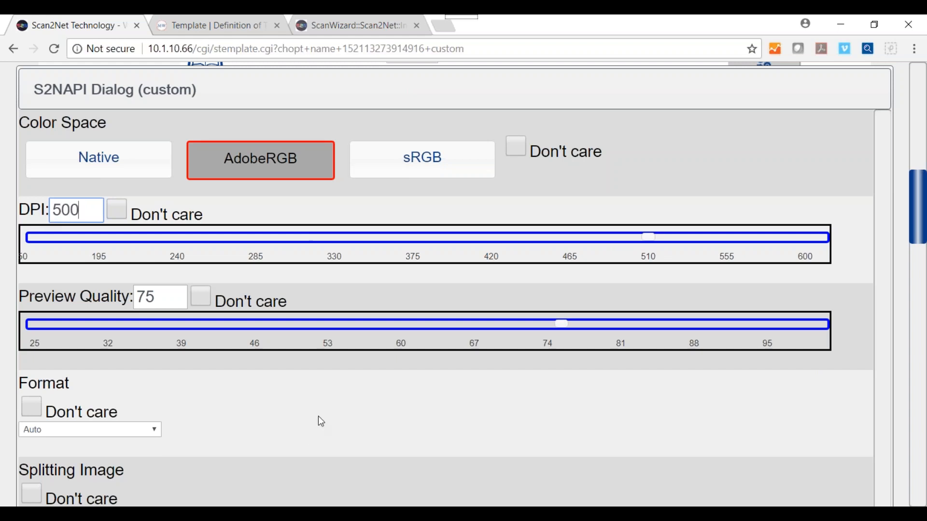
scroll(320, 422, "down", 3)
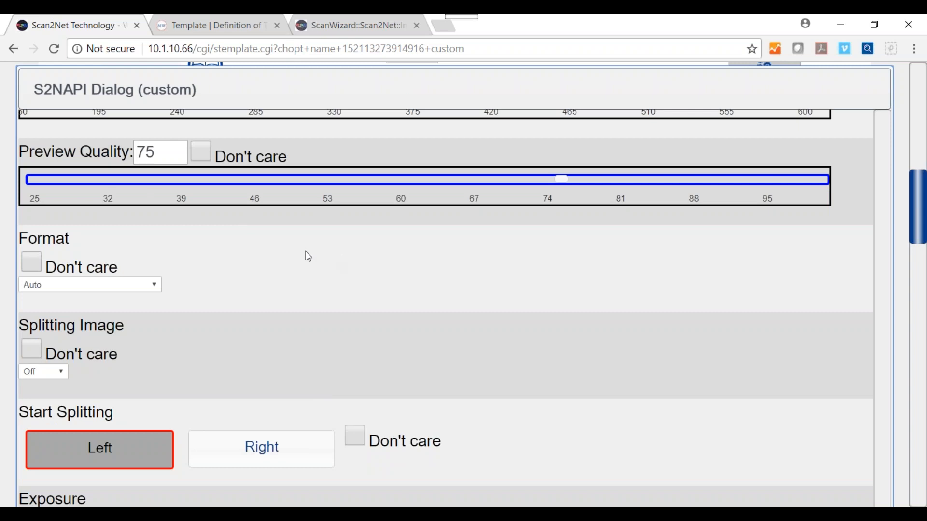
Set the template's output format to Crop and Deskew.
left_click(156, 287)
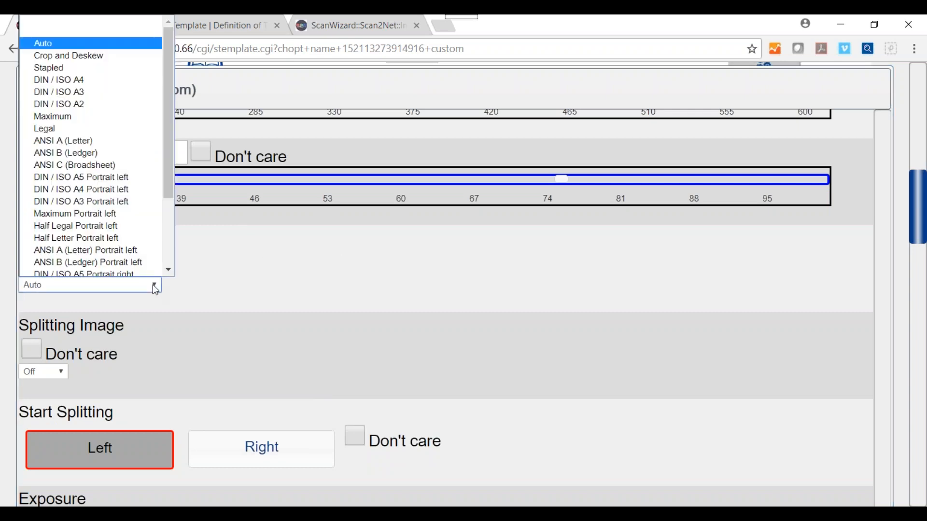
left_click(77, 55)
scroll(278, 335, "down", 5)
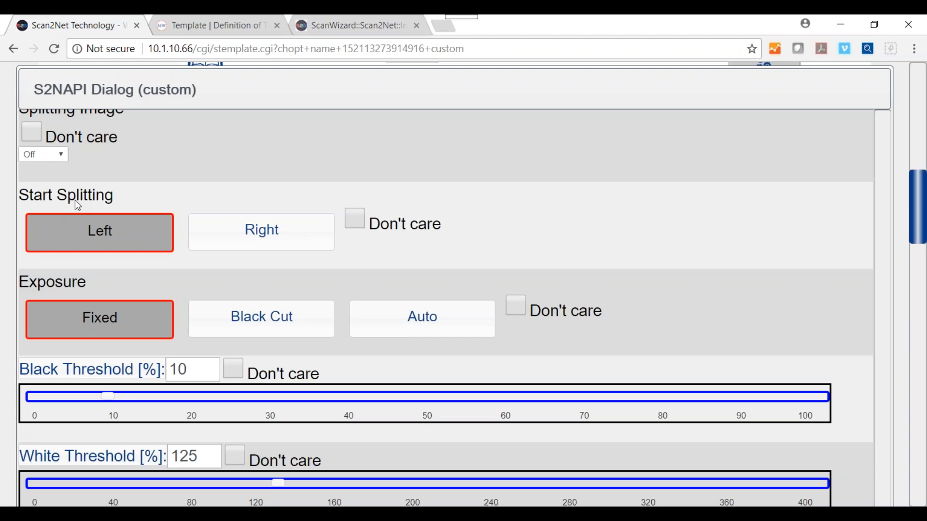
scroll(611, 313, "down", 6)
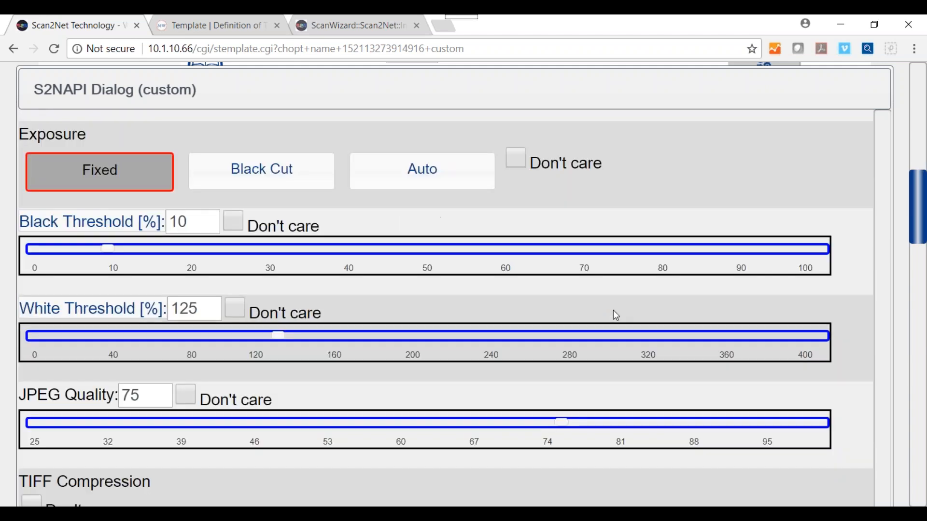
scroll(615, 315, "down", 3)
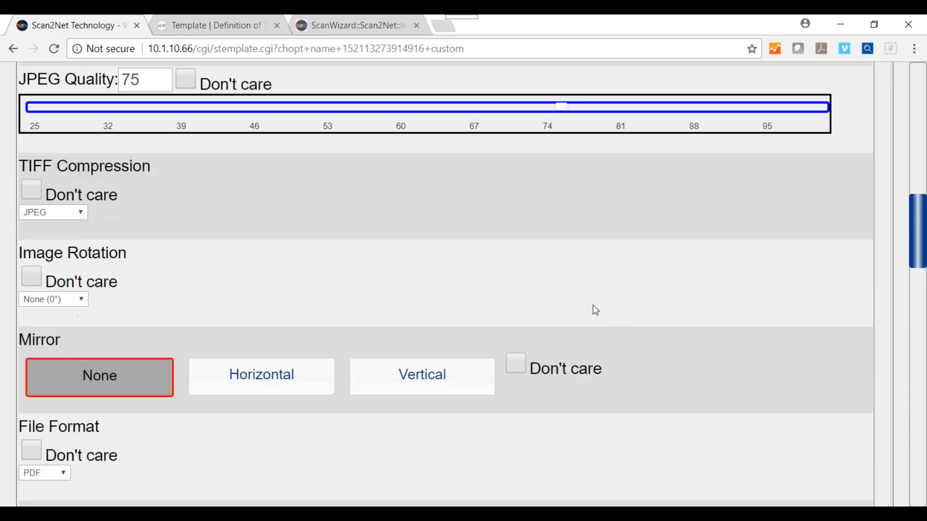
scroll(390, 250, "down", 3)
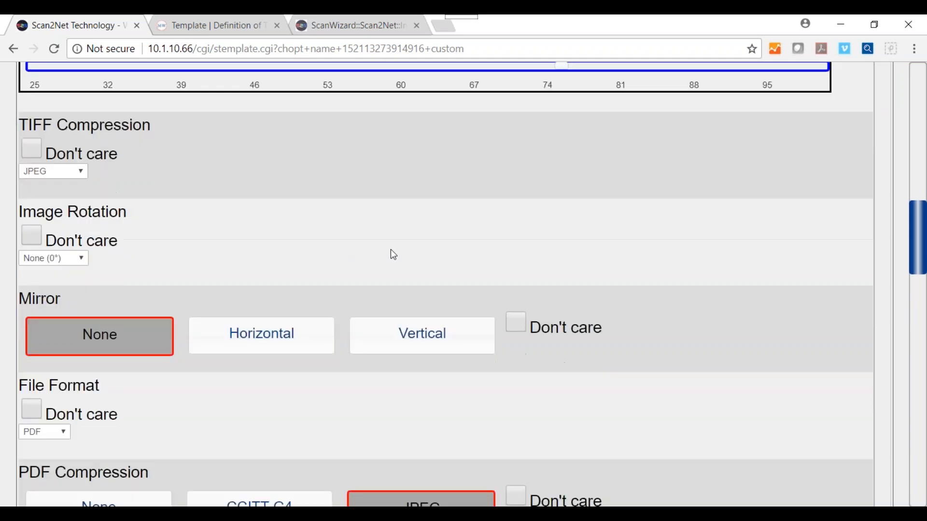
scroll(635, 283, "down", 3)
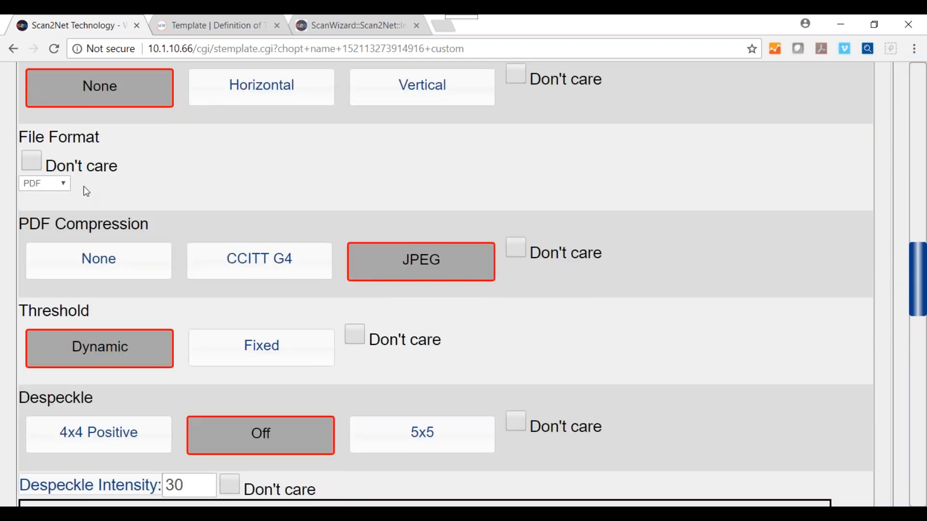
Change the file format from PDF to JPEG and confirm the settings with Continue.
left_click(66, 184)
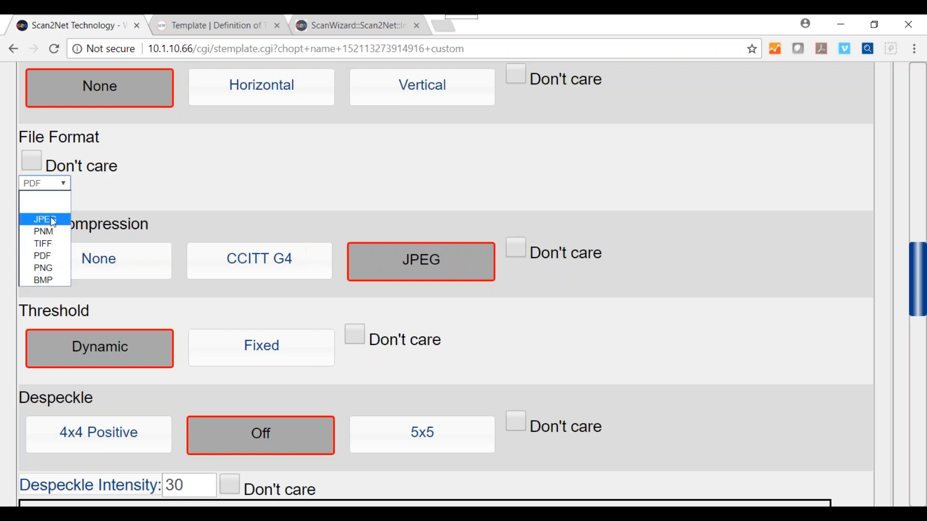
left_click(42, 220)
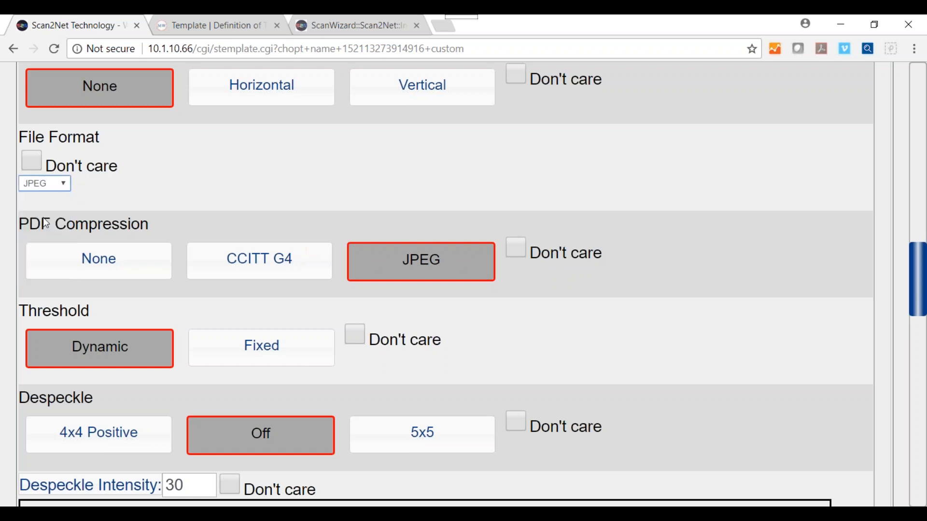
scroll(648, 257, "down", 12)
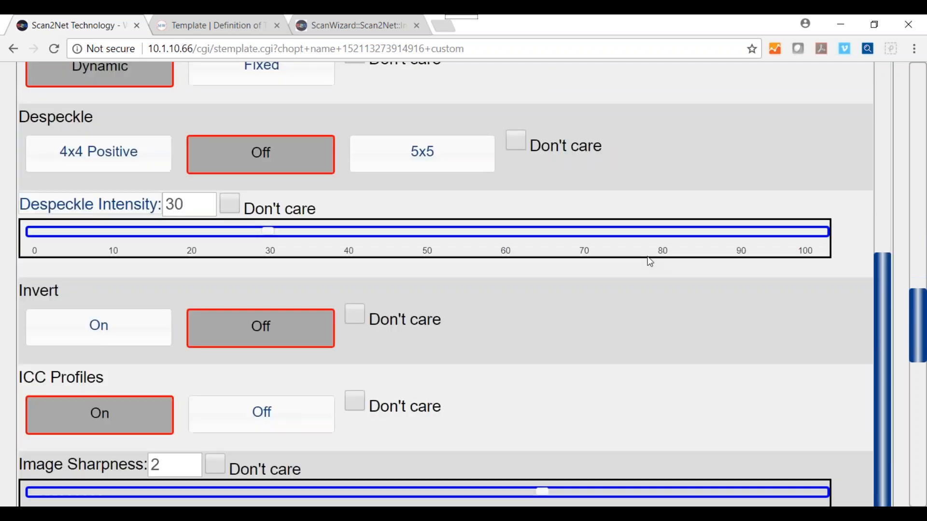
scroll(582, 256, "down", 8)
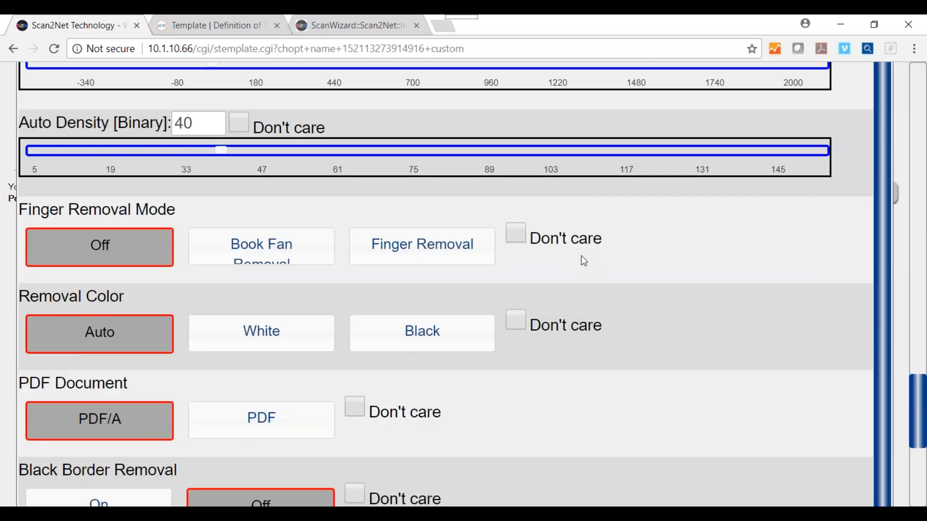
scroll(582, 256, "down", 5)
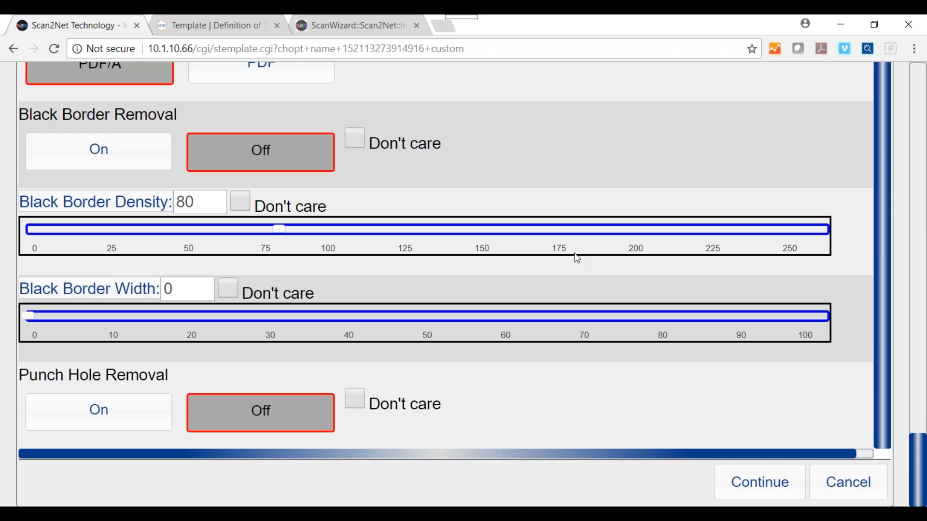
left_click(752, 483)
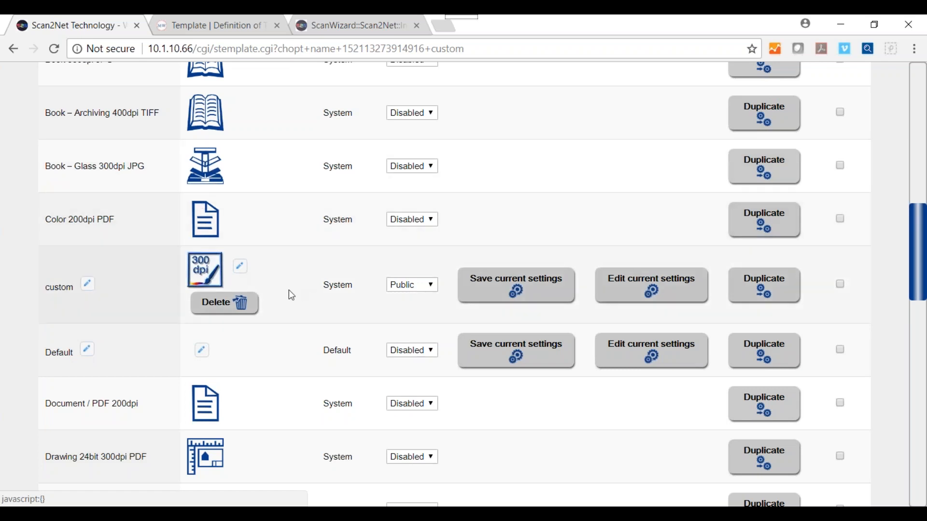
Replace the custom template's icon with 12.png from the Image Access > wt12 folder.
left_click(240, 267)
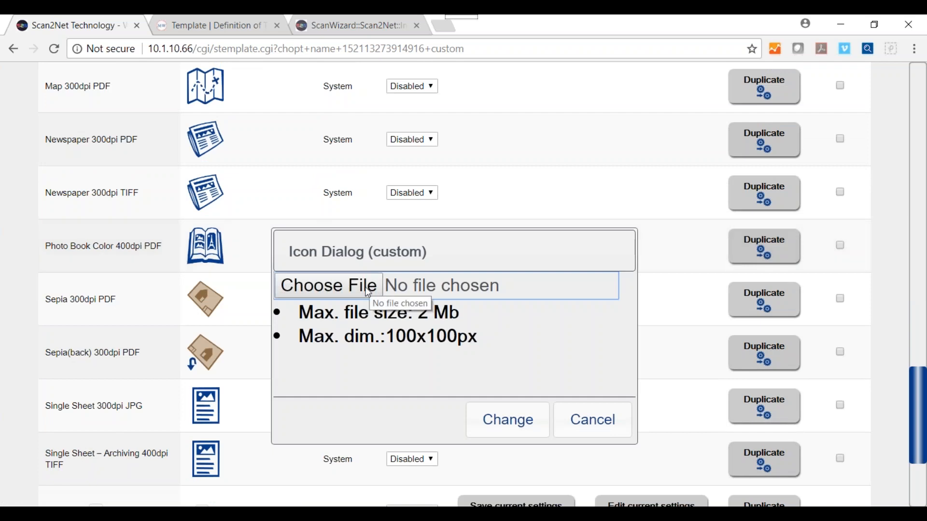
left_click(356, 286)
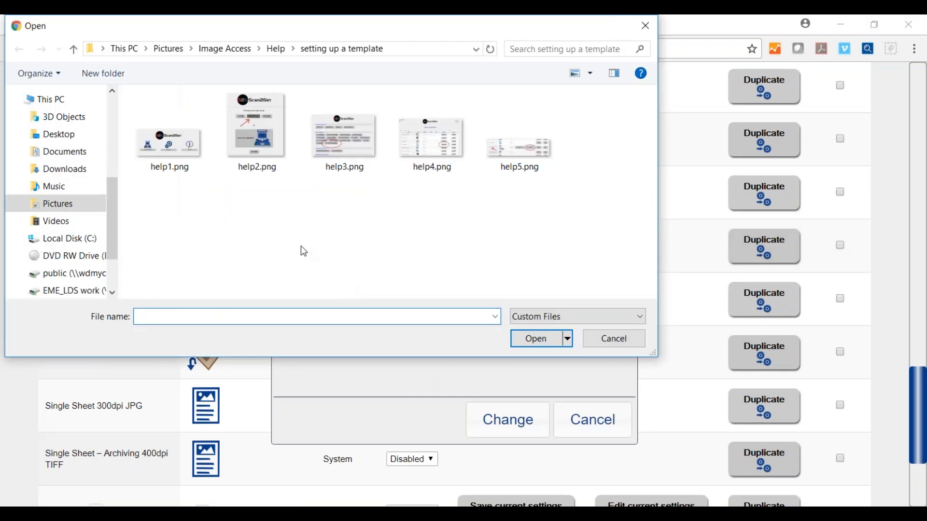
left_click(274, 49)
left_click(225, 49)
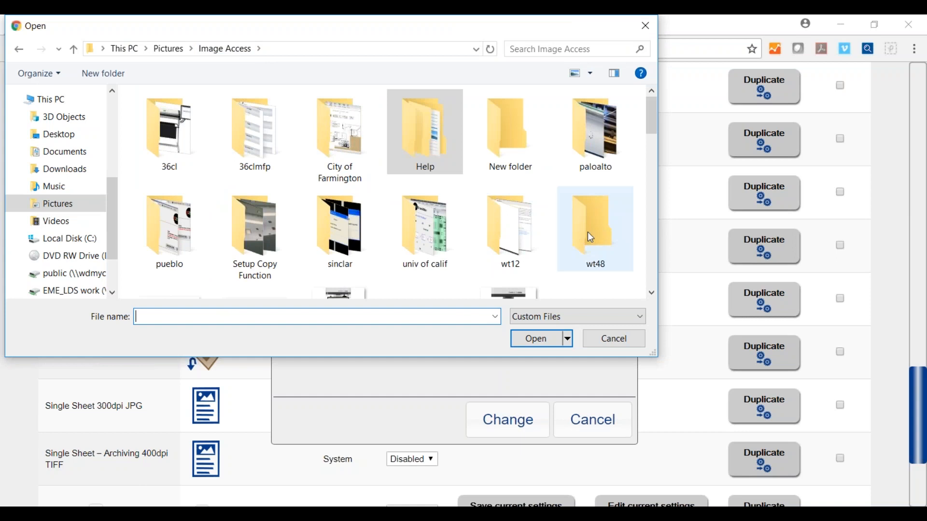
double_click(513, 232)
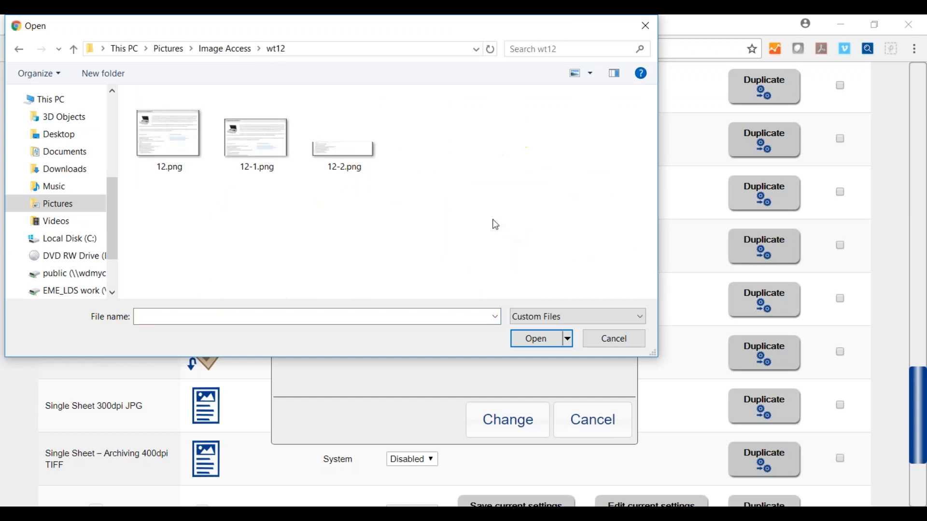
left_click(184, 140)
left_click(533, 339)
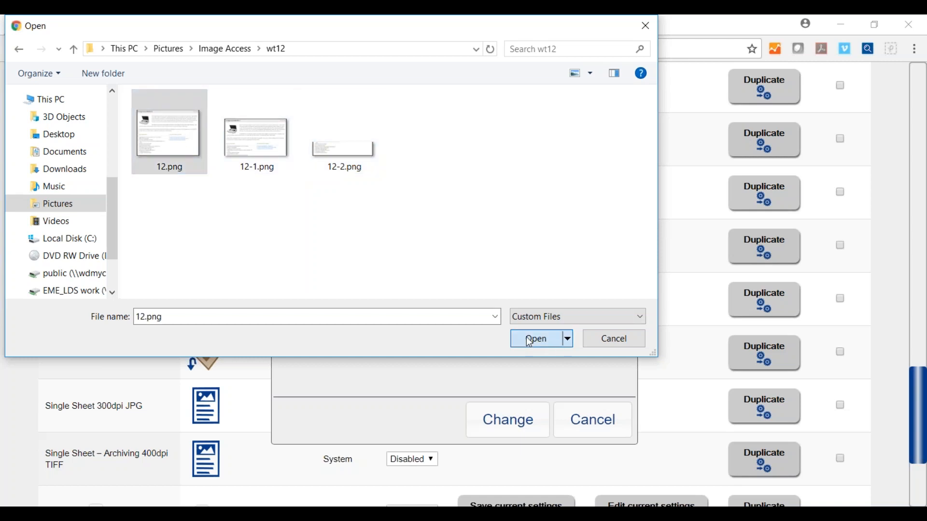
left_click(506, 422)
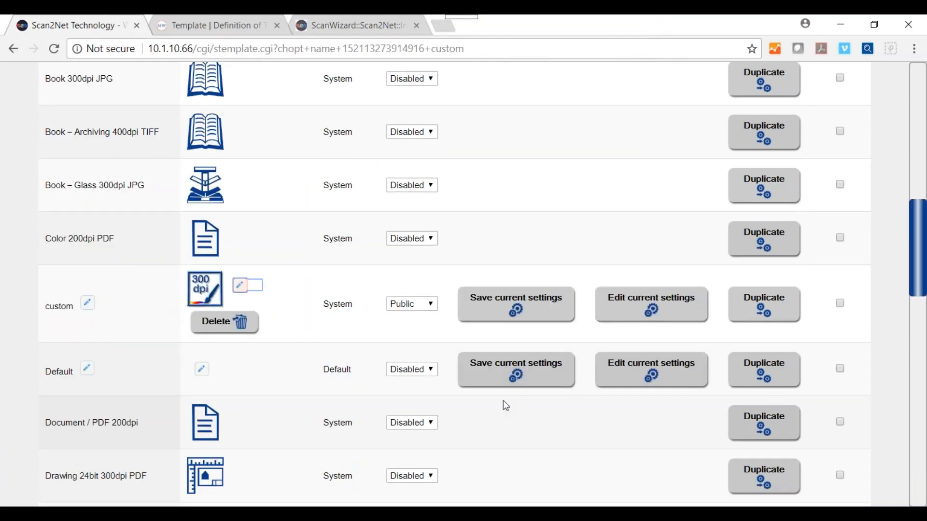
Confirm the custom template shows the 12.png thumbnail, then return to the ScanWizard tab.
scroll(468, 354, "down", 10)
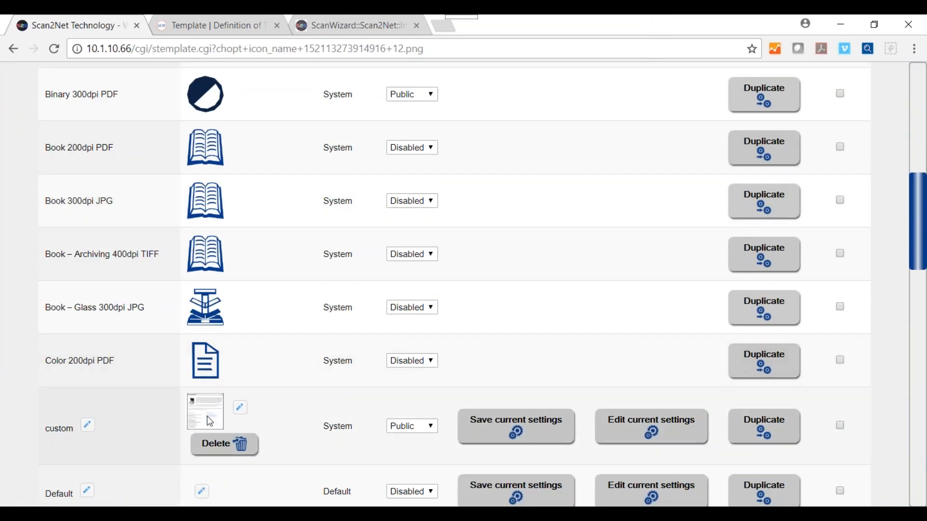
scroll(492, 339, "down", 2)
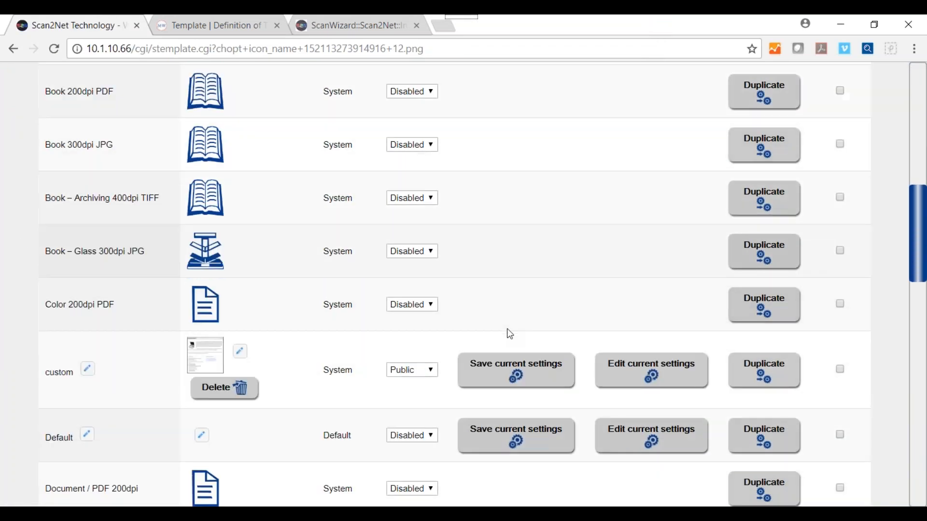
scroll(469, 326, "down", 10)
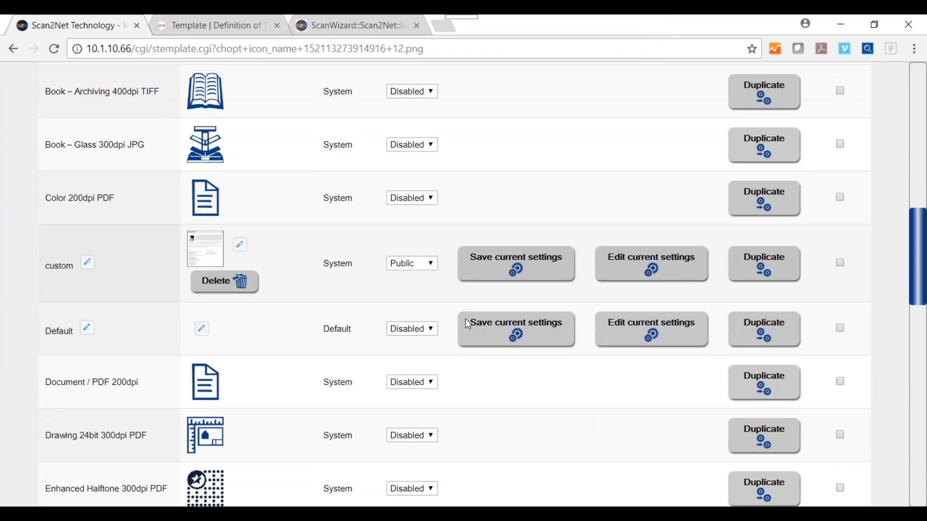
scroll(466, 319, "down", 8)
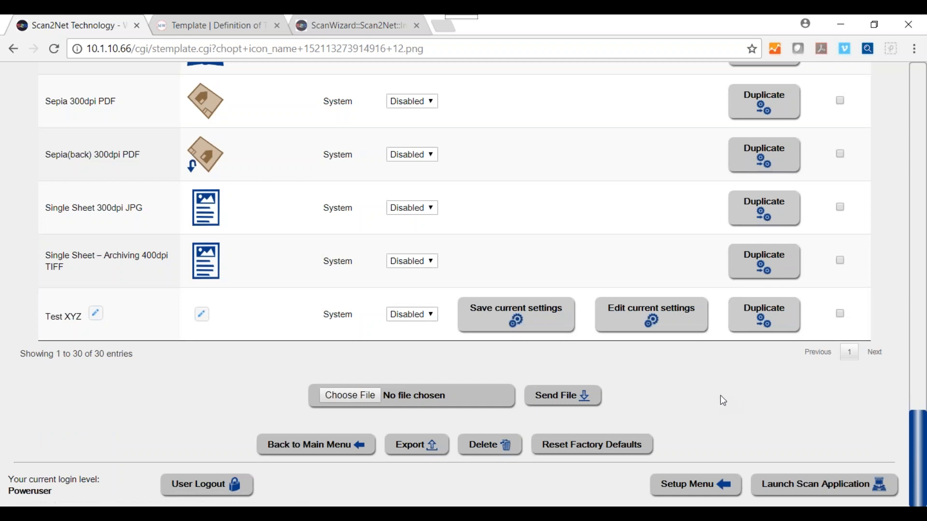
left_click(332, 27)
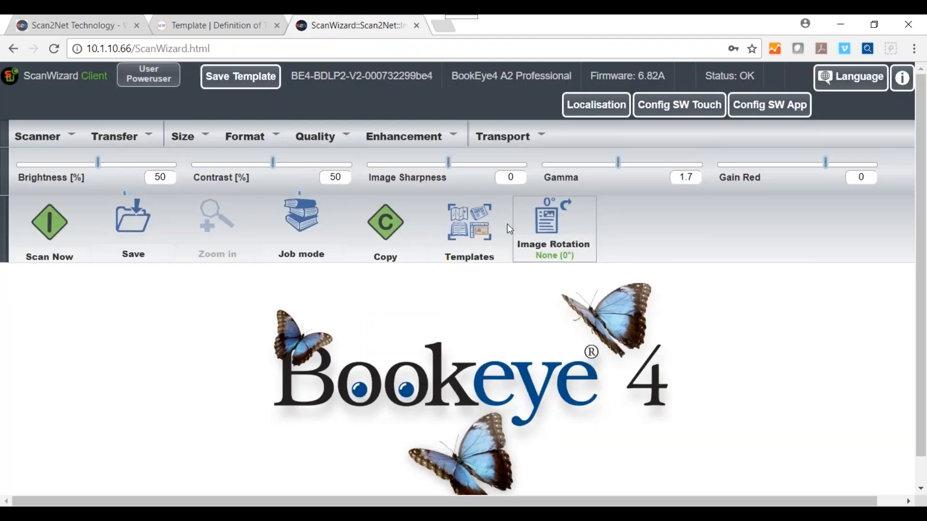
Apply the custom 500 dpi JPEG template and scan page 1, a colourful food still life.
left_click(471, 222)
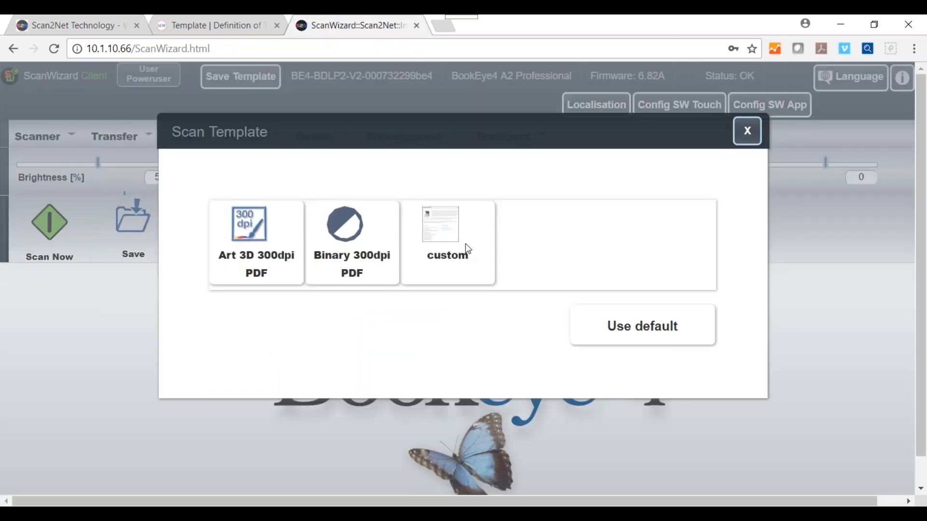
left_click(450, 243)
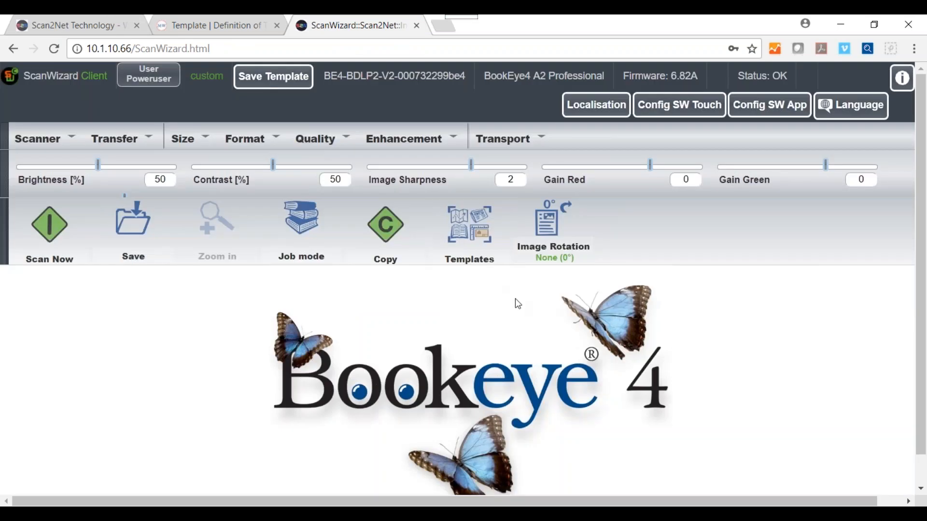
left_click(43, 221)
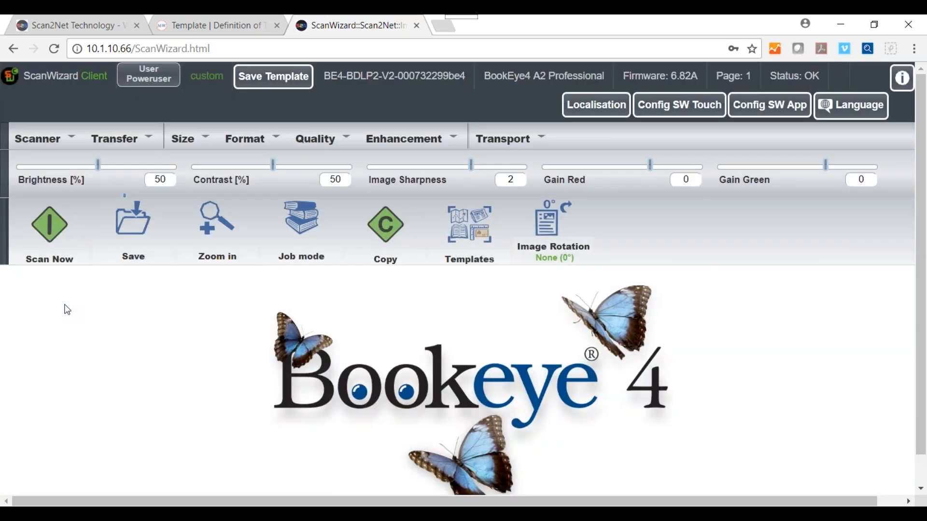
scroll(807, 402, "down", 1)
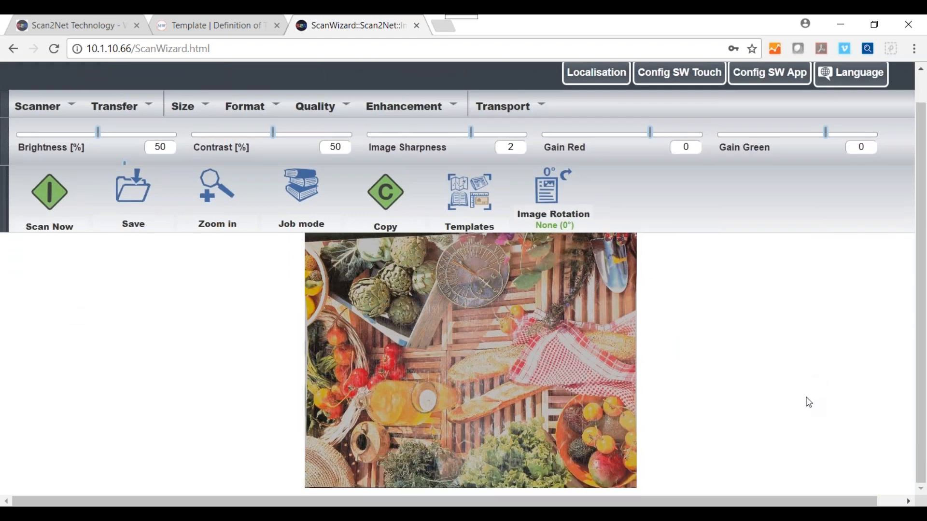
scroll(806, 400, "up", 1)
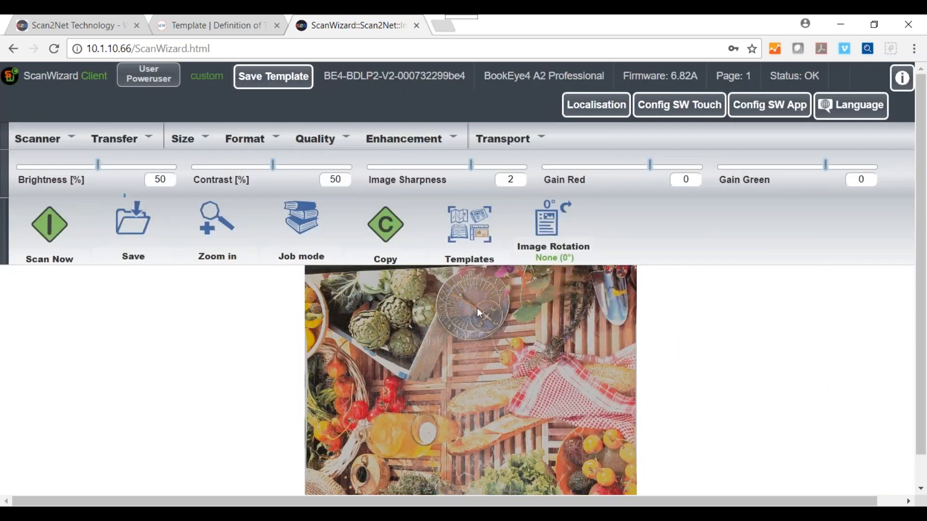